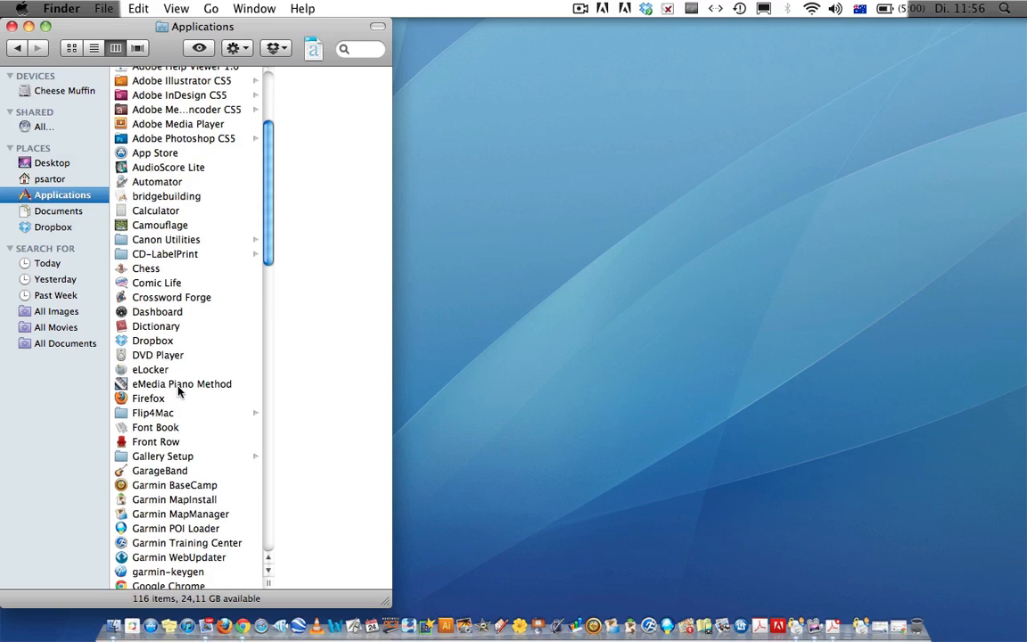
Step: Add GarageBand from the Applications folder to the Dock, close the folder window and launch GarageBand
{"action": "left_click_drag", "start_coordinate": [169, 472], "coordinate": [384, 633]}
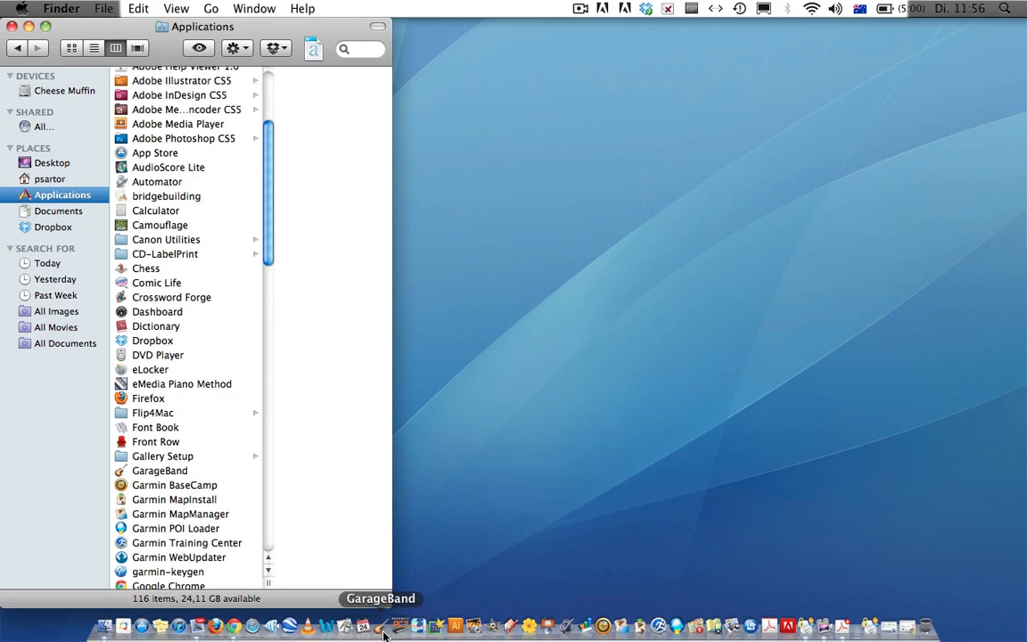
{"action": "left_click", "coordinate": [11, 27]}
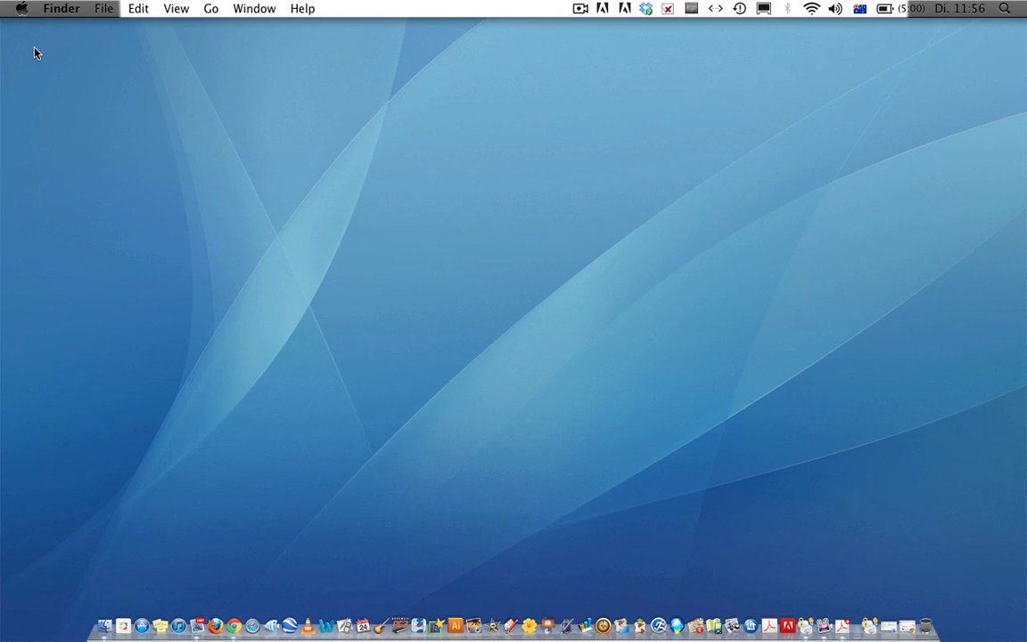
{"action": "left_click", "coordinate": [382, 625]}
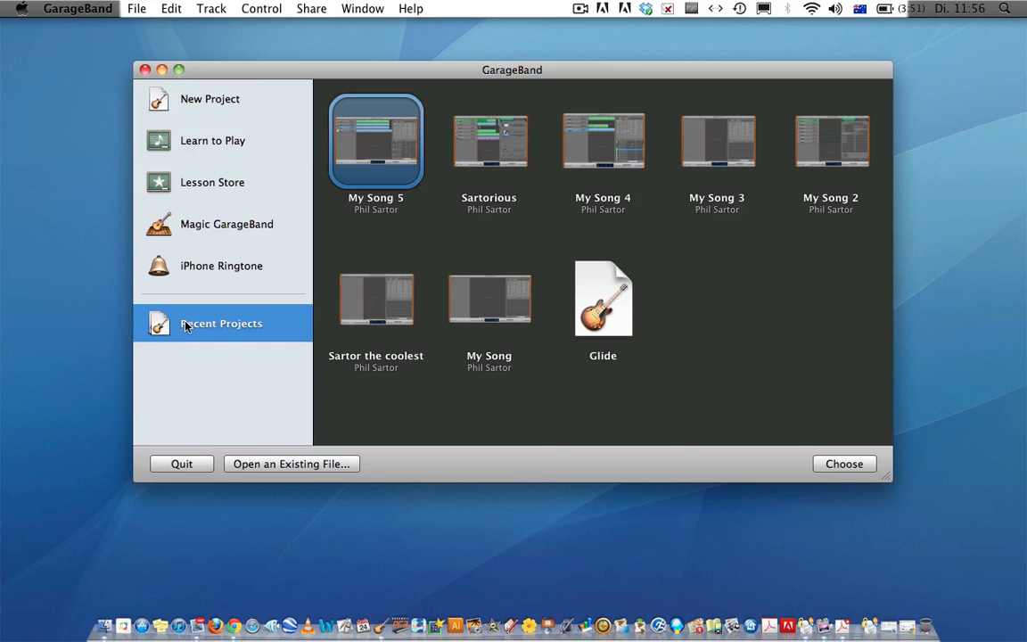
Step: Create a new project from the Loops template, named Glorious Sartorious, with a 4/4 time signature
{"action": "left_click", "coordinate": [214, 100]}
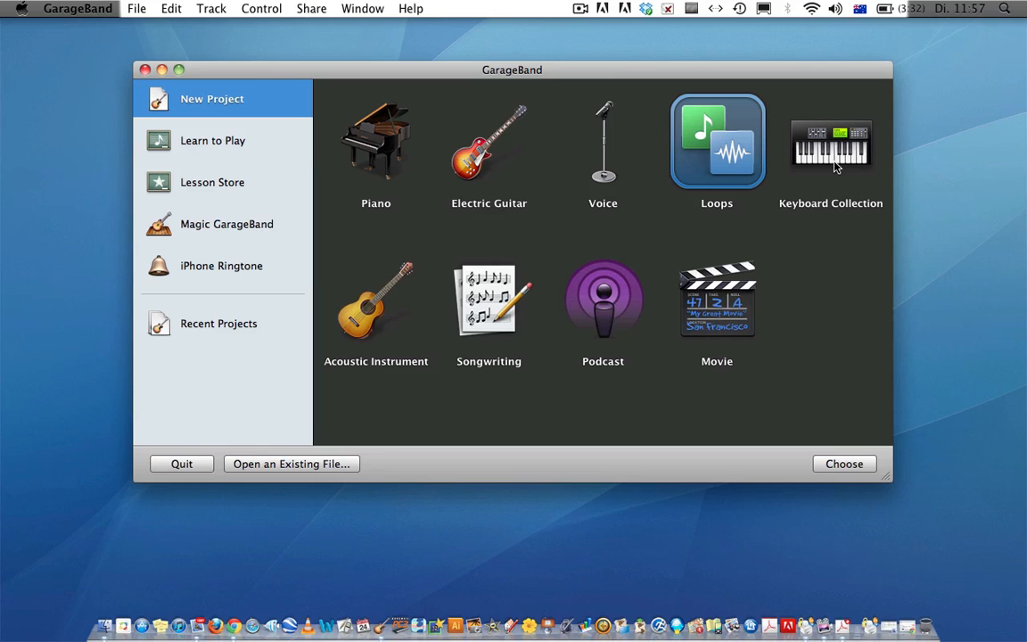
{"action": "double_click", "coordinate": [724, 151]}
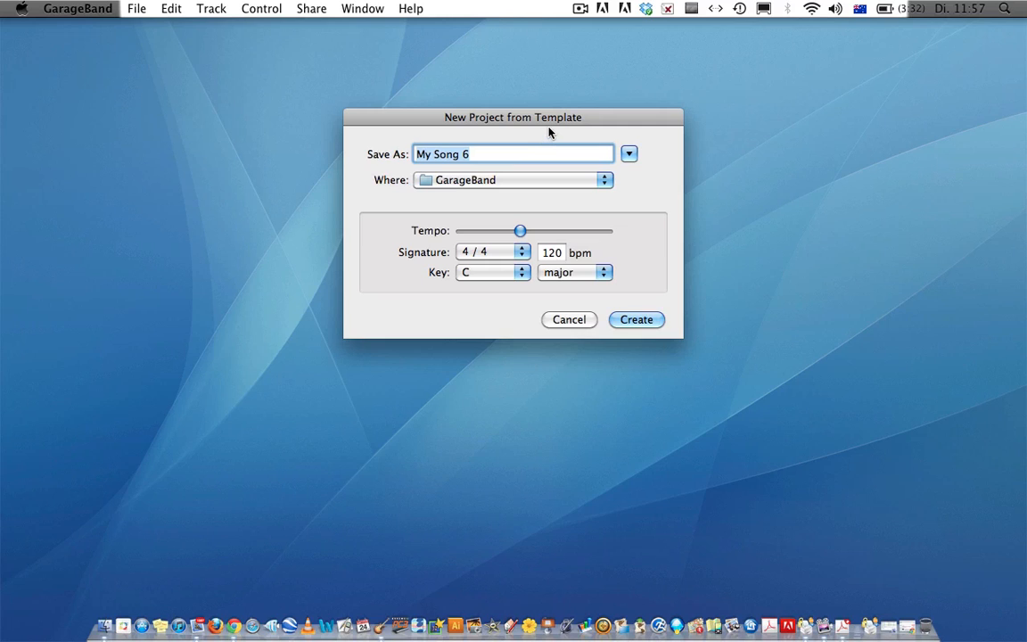
{"action": "type", "text": "Glo"}
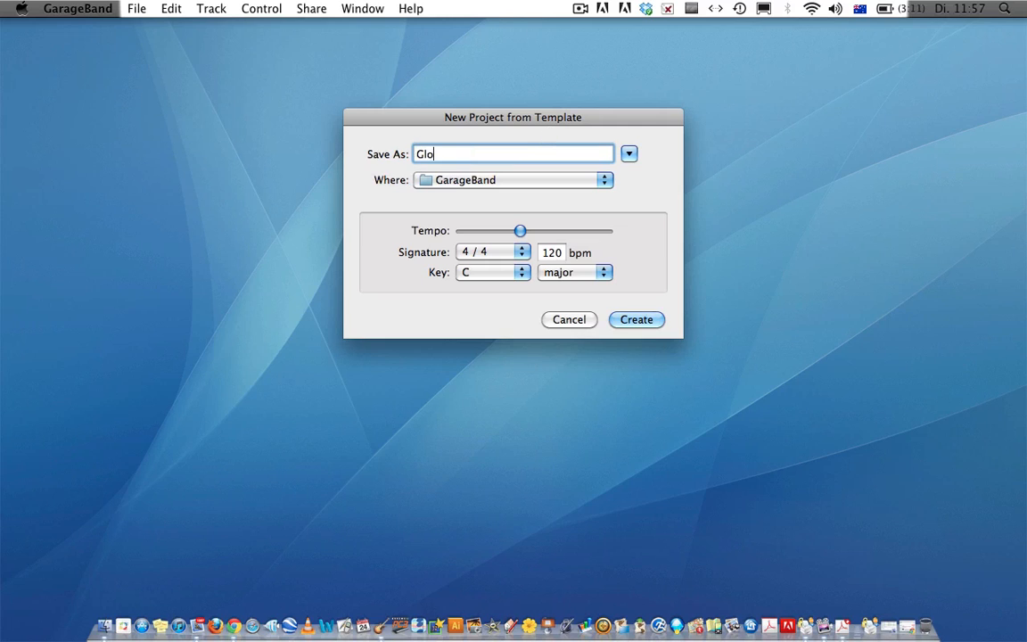
{"action": "type", "text": "rious Sartorious"}
{"action": "left_click", "coordinate": [522, 252]}
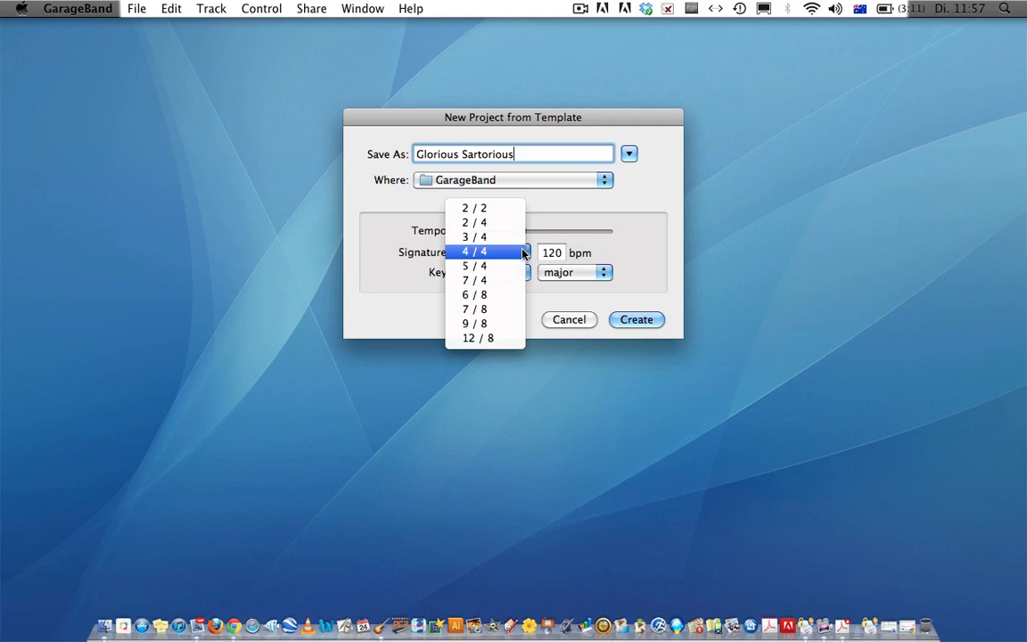
{"action": "left_click", "coordinate": [522, 253]}
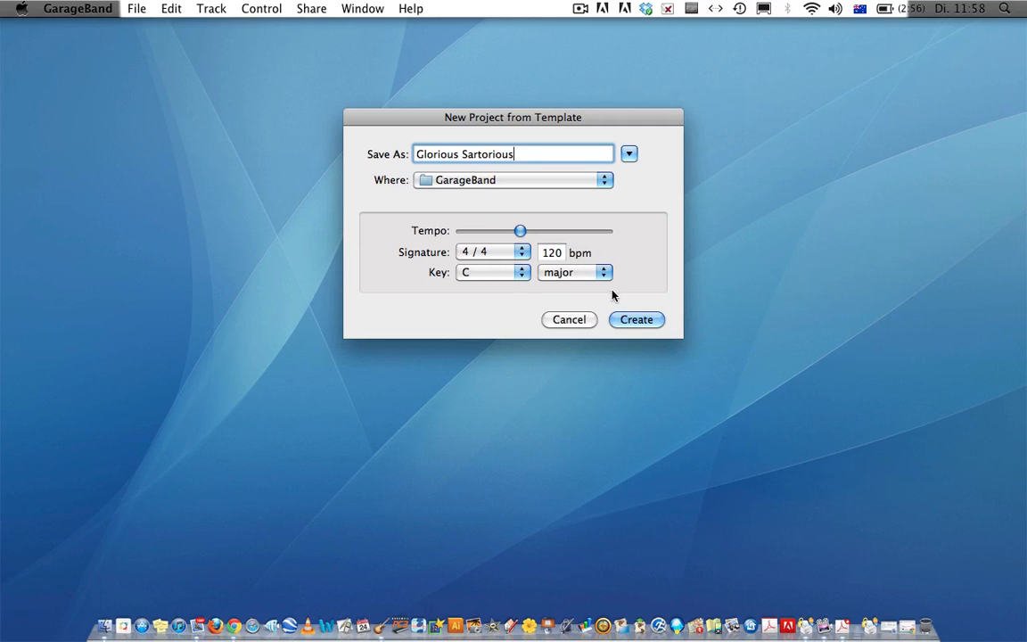
{"action": "left_click", "coordinate": [644, 320]}
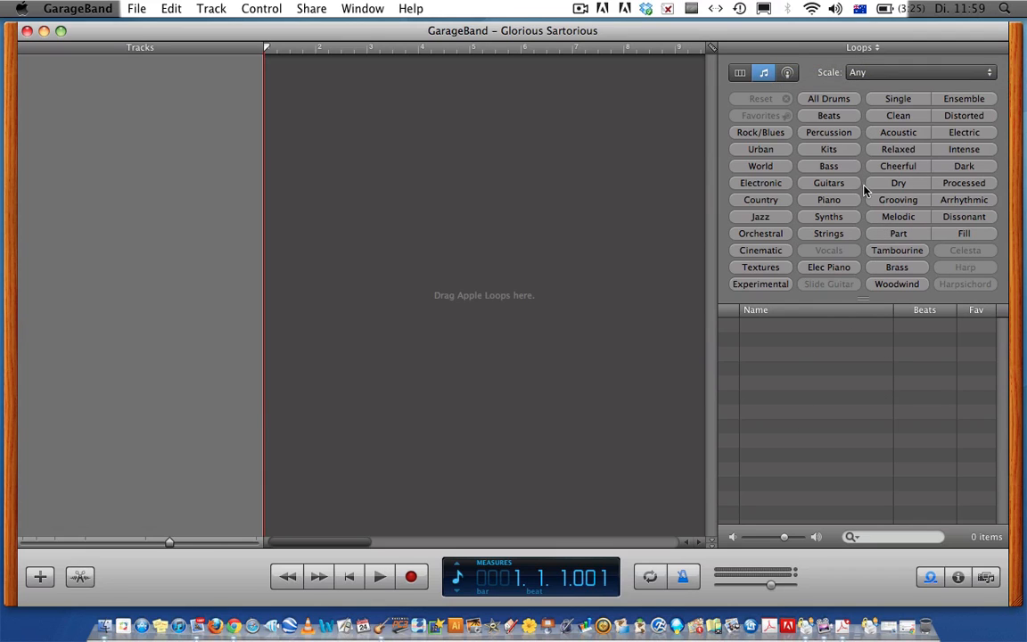
Step: Look through the master track effect presets in the Classical, Hip Hop and Stadium Rock categories
{"action": "left_click", "coordinate": [957, 578]}
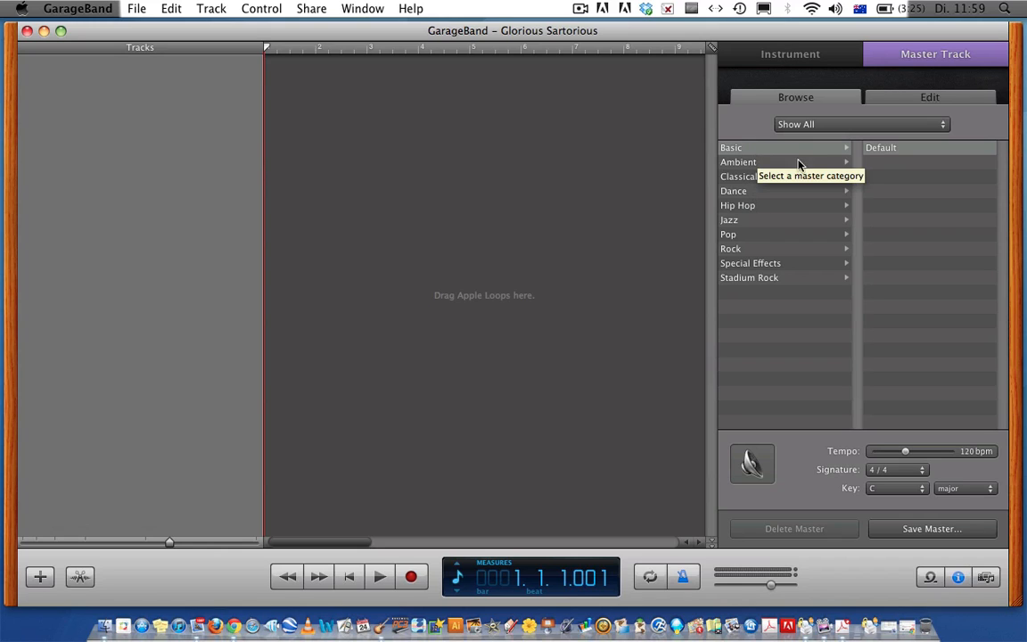
{"action": "left_click", "coordinate": [748, 178]}
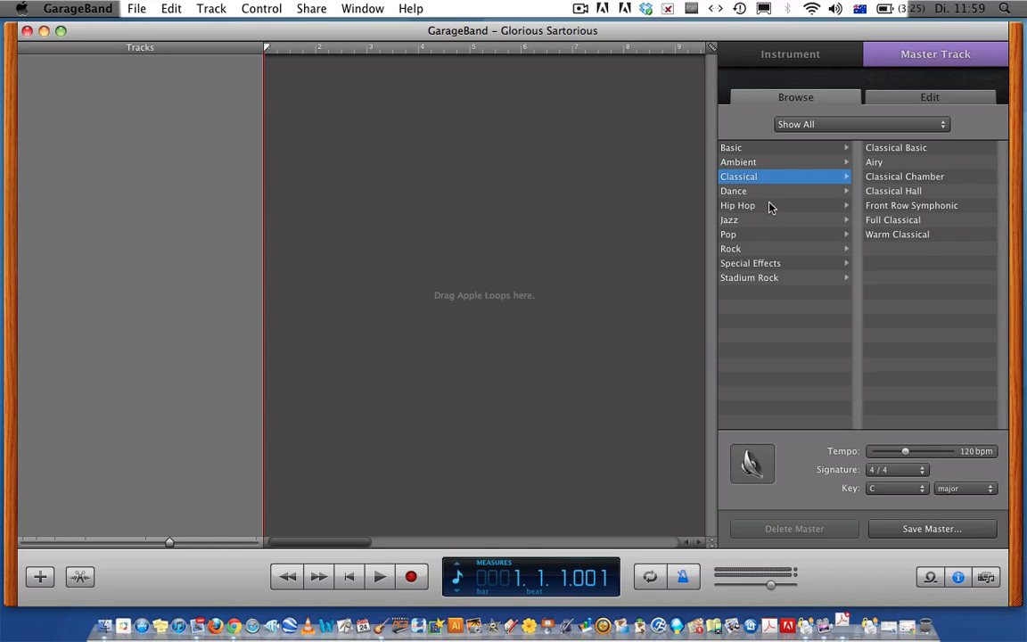
{"action": "key", "text": "Down"}
{"action": "key", "text": "Down"}
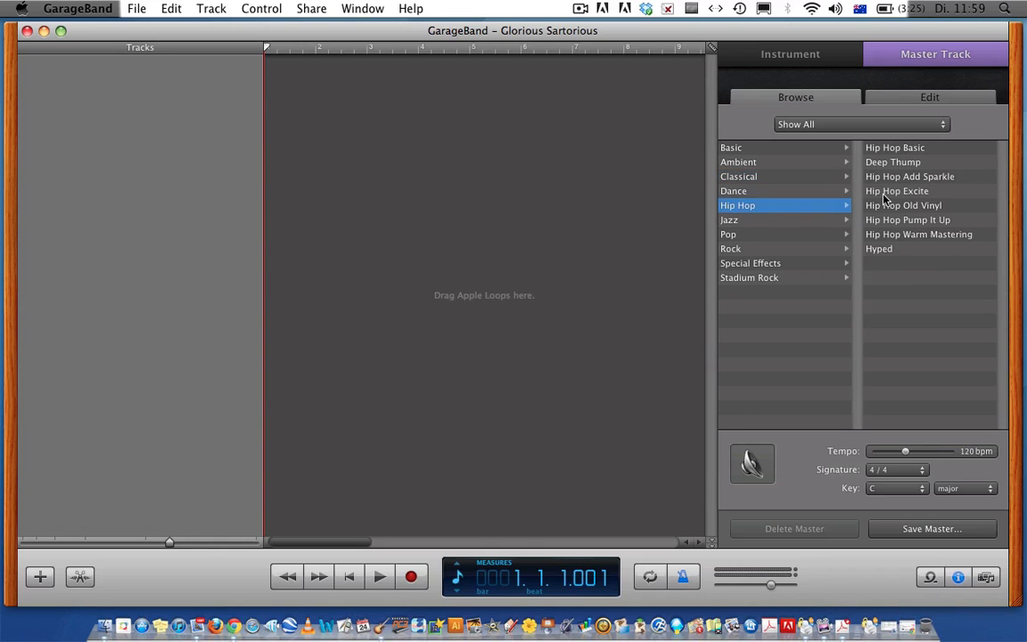
{"action": "left_click", "coordinate": [783, 280]}
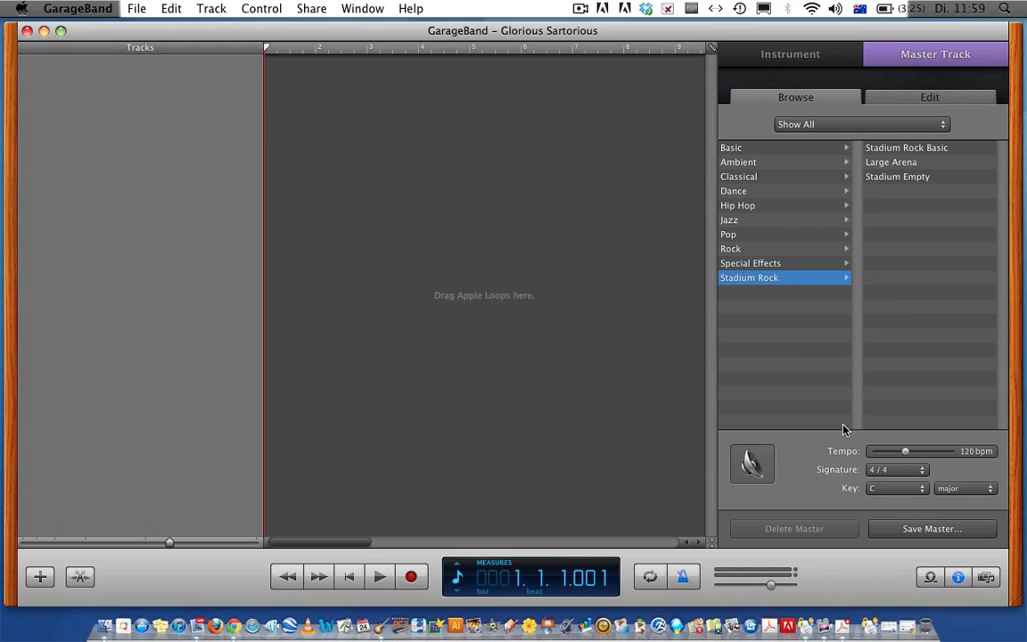
Step: Filter the loop library to All Drums and try to preview 80s Pop Beat 10, declining the additional content download
{"action": "left_click", "coordinate": [929, 577]}
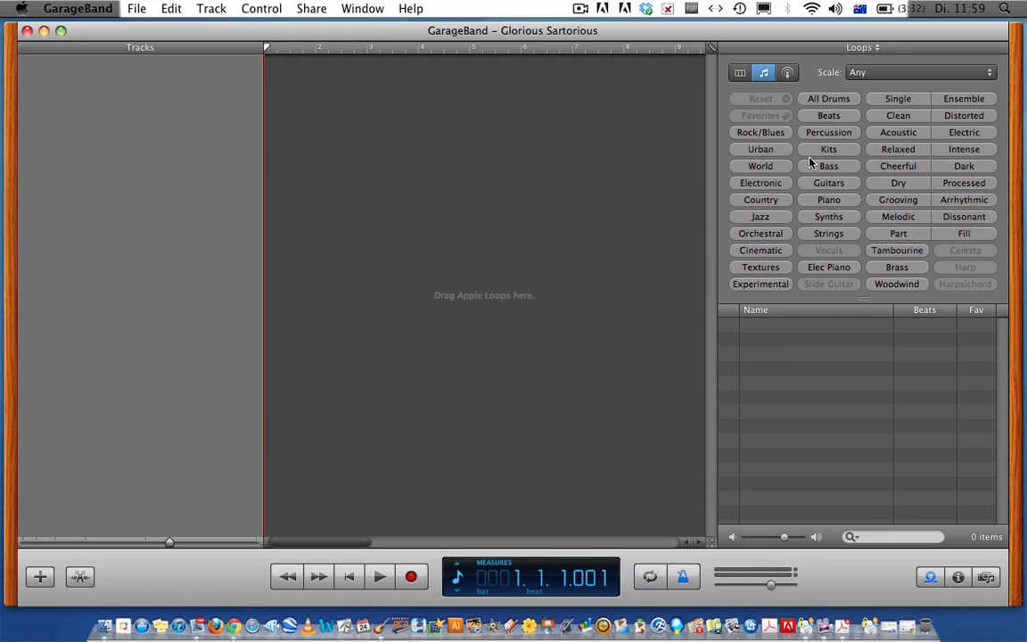
{"action": "left_click", "coordinate": [829, 99]}
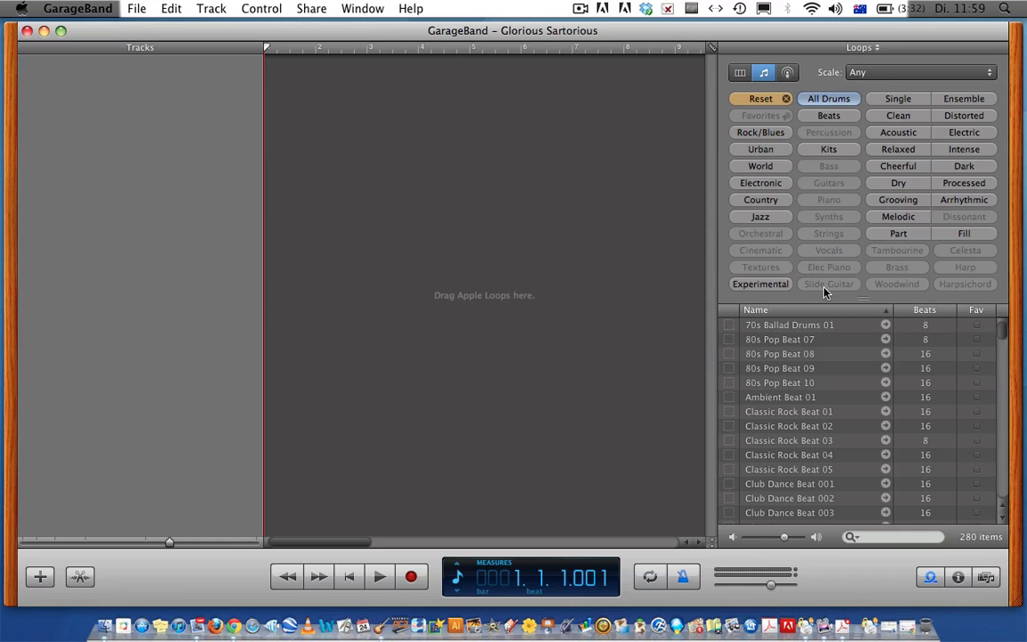
{"action": "scroll", "coordinate": [826, 385], "scroll_direction": "down", "scroll_amount": 6}
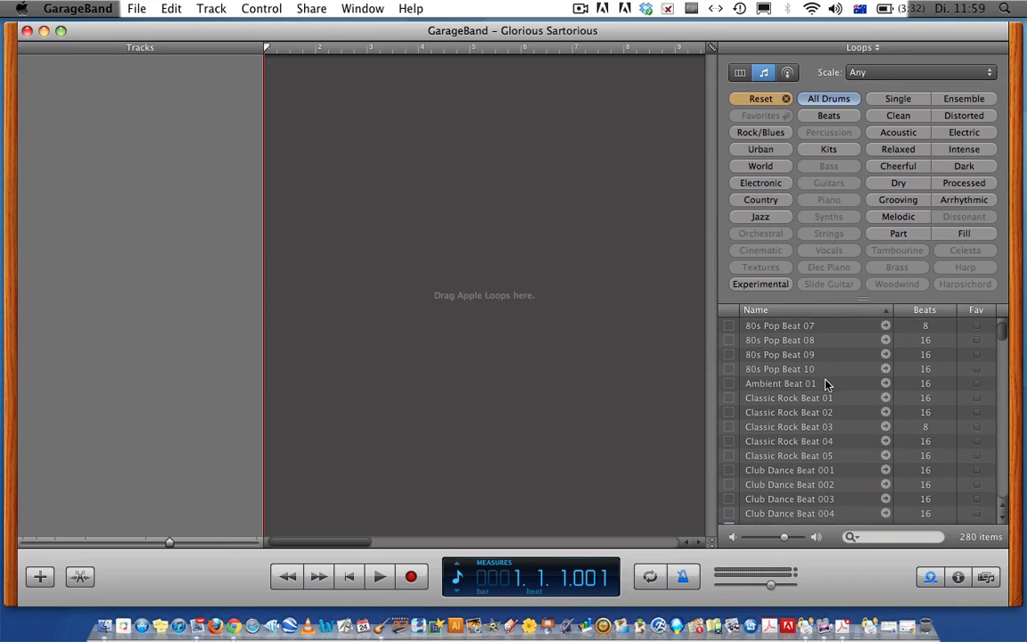
{"action": "scroll", "coordinate": [825, 384], "scroll_direction": "down", "scroll_amount": 1}
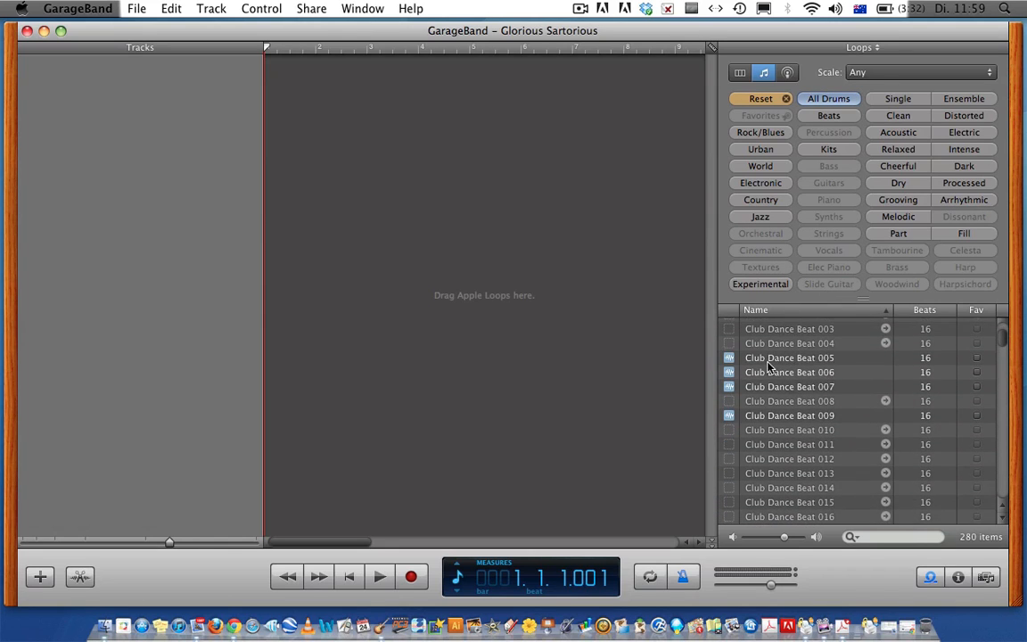
{"action": "scroll", "coordinate": [781, 396], "scroll_direction": "up", "scroll_amount": 6}
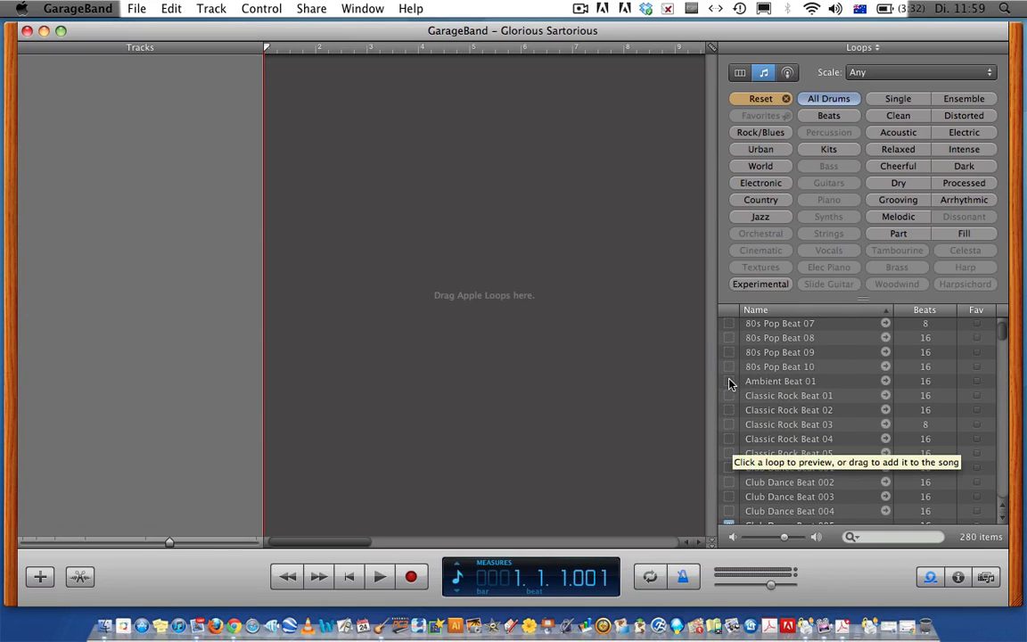
{"action": "left_click", "coordinate": [768, 367]}
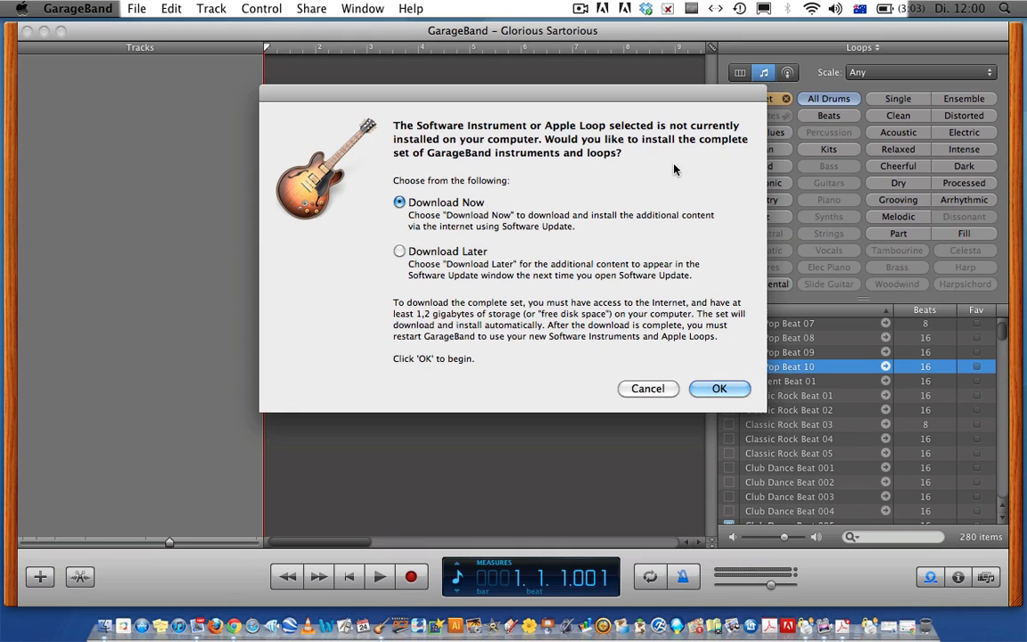
{"action": "left_click", "coordinate": [653, 390]}
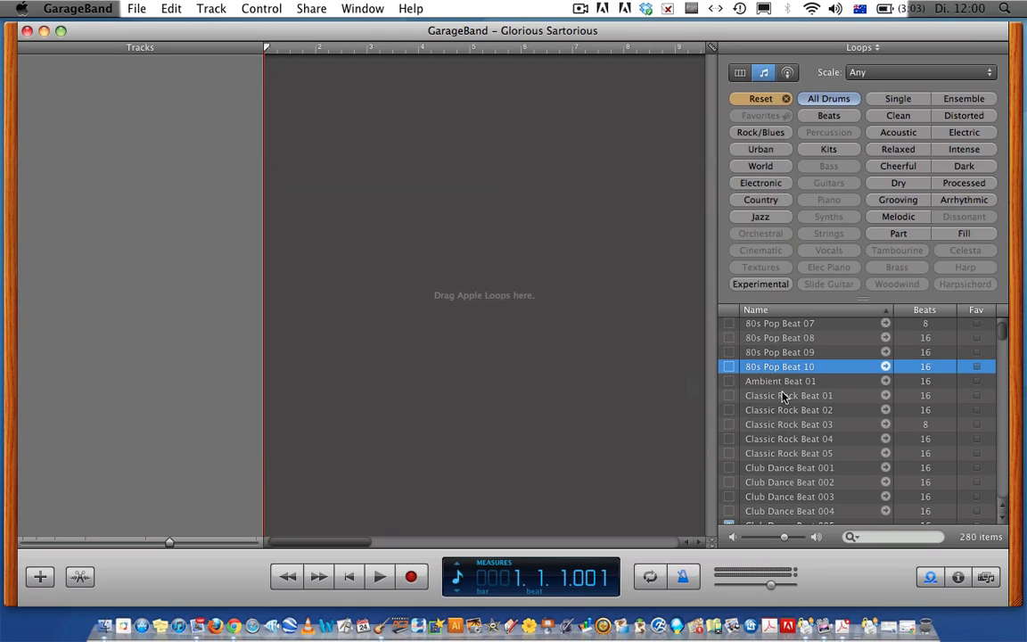
Step: Examine the list of drum loops for ones already installed, as far as the Hip Hop Beat loops
{"action": "scroll", "coordinate": [782, 397], "scroll_direction": "down", "scroll_amount": 2}
{"action": "scroll", "coordinate": [783, 397], "scroll_direction": "down", "scroll_amount": 2}
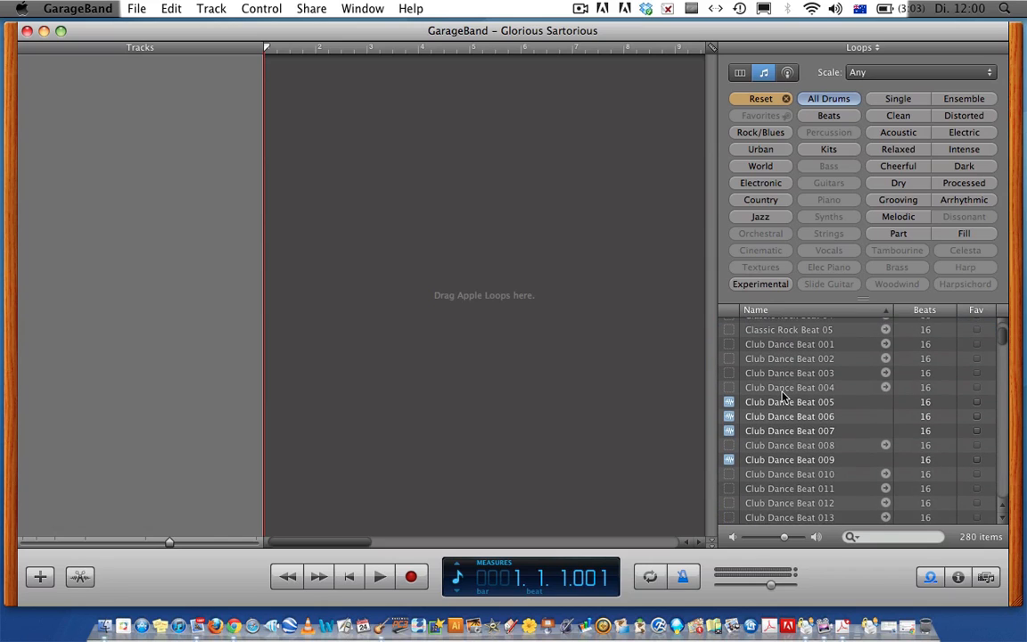
{"action": "scroll", "coordinate": [781, 396], "scroll_direction": "down", "scroll_amount": 2}
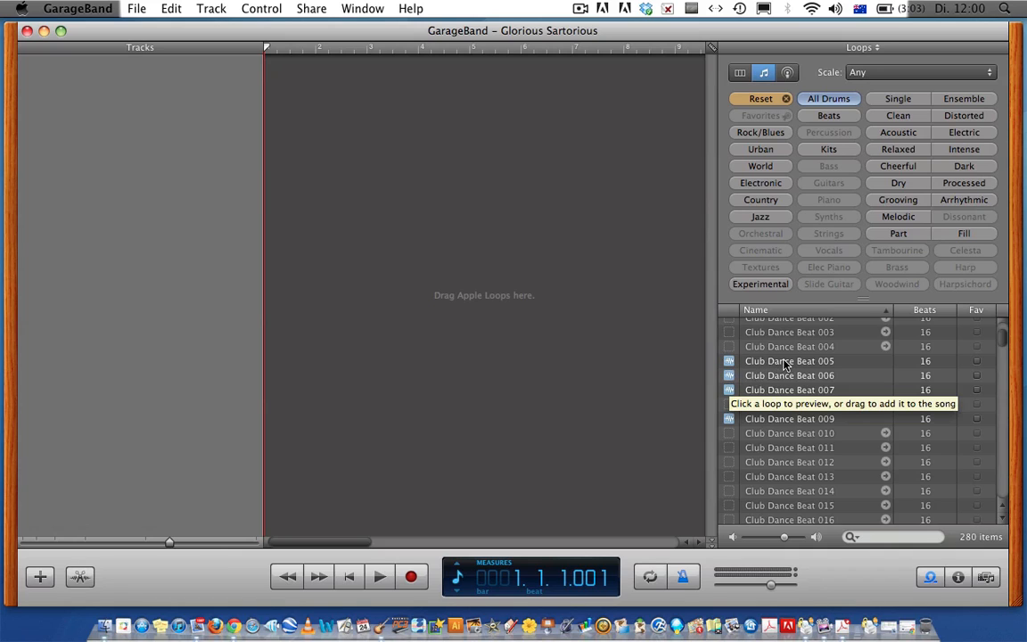
{"action": "scroll", "coordinate": [783, 363], "scroll_direction": "down", "scroll_amount": 1}
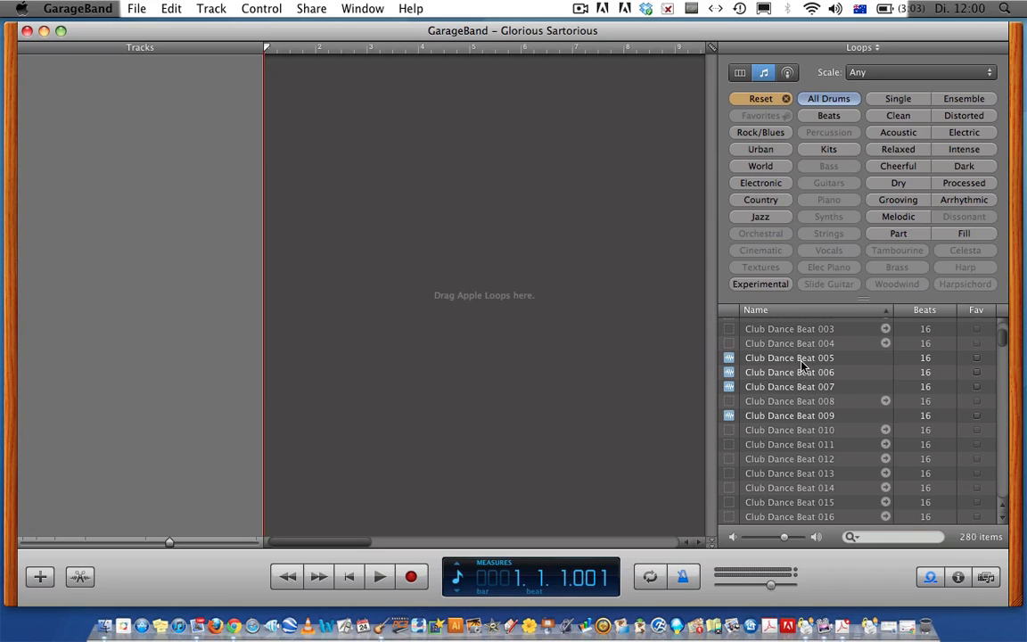
{"action": "scroll", "coordinate": [801, 363], "scroll_direction": "down", "scroll_amount": 5}
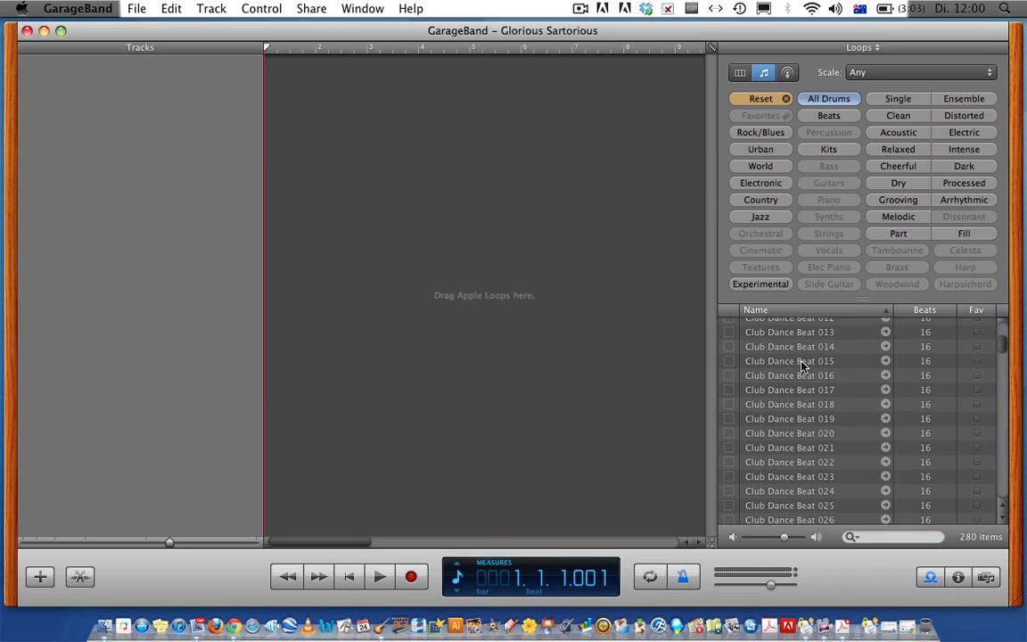
{"action": "scroll", "coordinate": [801, 364], "scroll_direction": "down", "scroll_amount": 13}
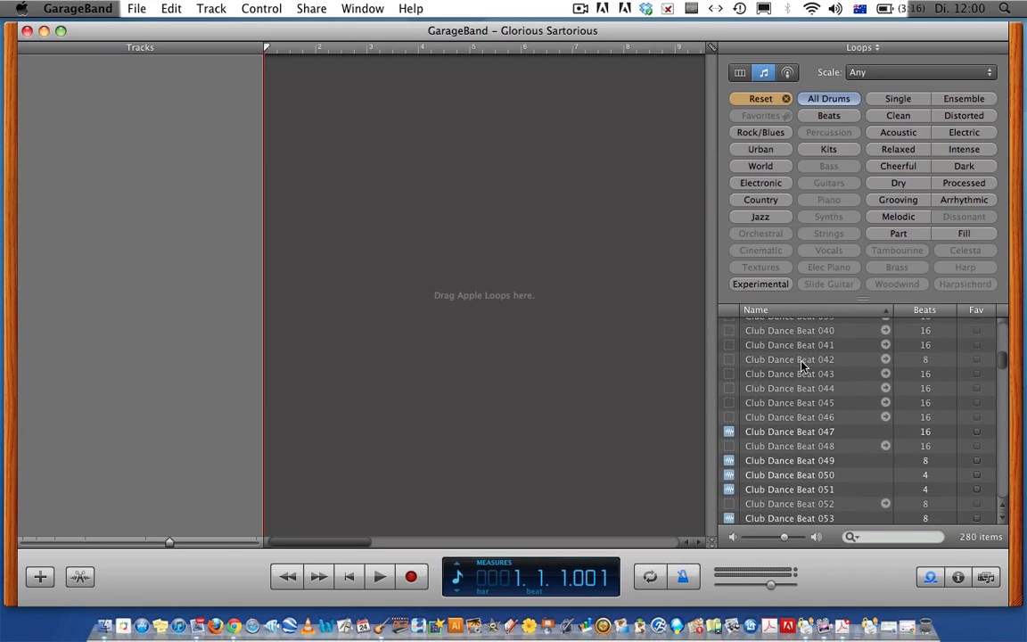
{"action": "scroll", "coordinate": [802, 364], "scroll_direction": "down", "scroll_amount": 15}
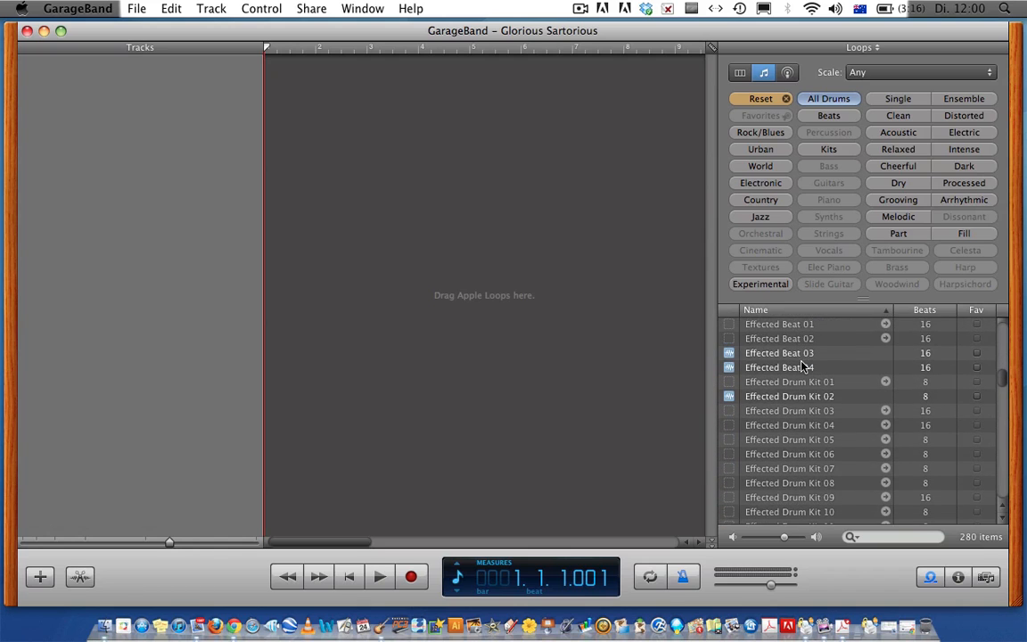
{"action": "scroll", "coordinate": [802, 367], "scroll_direction": "down", "scroll_amount": 15}
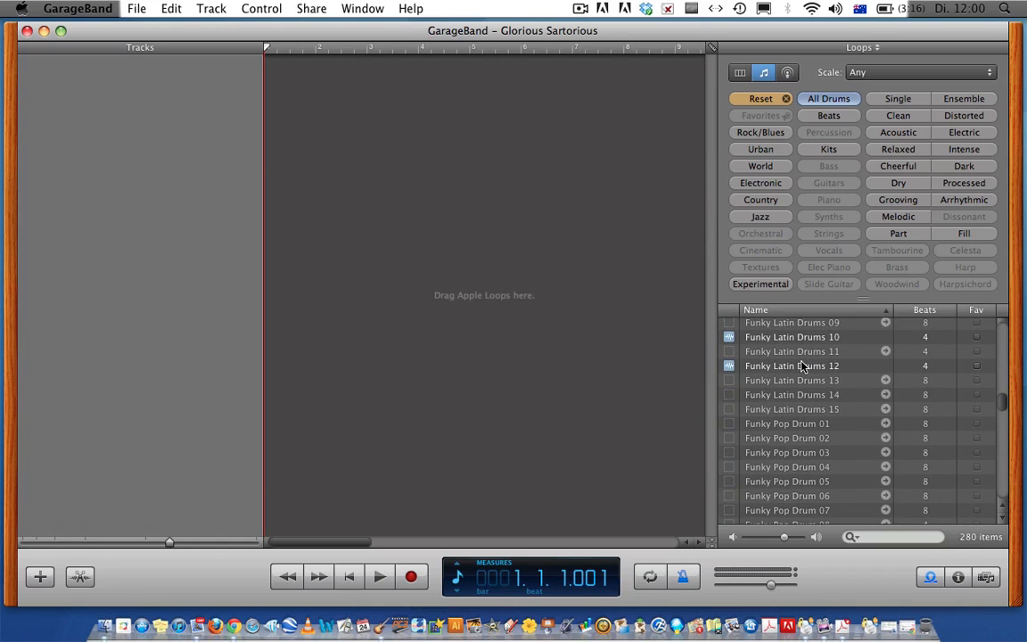
{"action": "scroll", "coordinate": [801, 366], "scroll_direction": "down", "scroll_amount": 7}
{"action": "scroll", "coordinate": [801, 366], "scroll_direction": "up", "scroll_amount": 3}
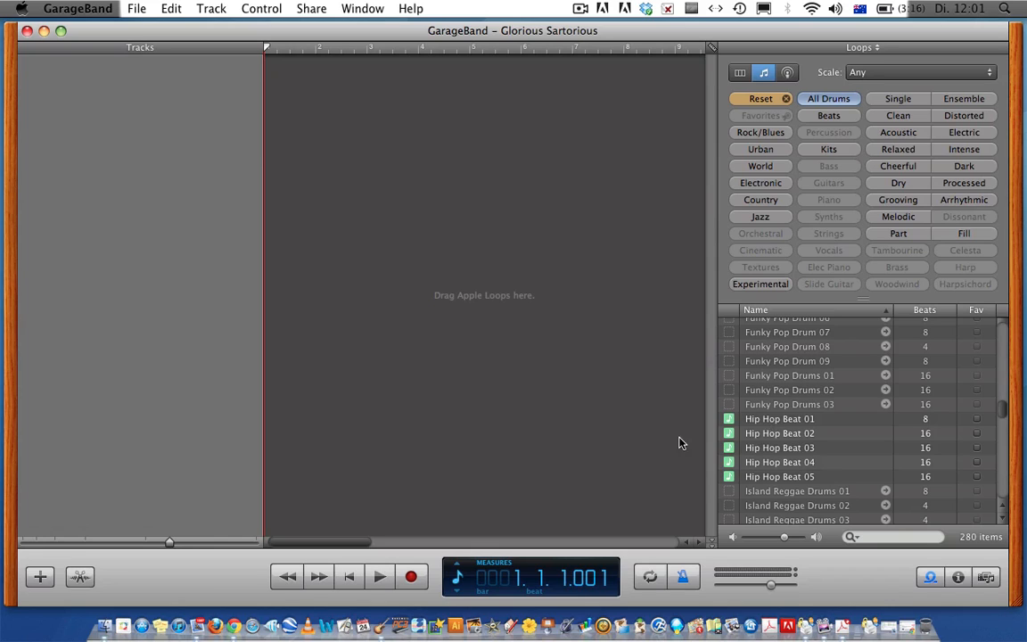
Step: Add a software instrument track and set its instrument to the Nylon Shimmer guitar
{"action": "left_click", "coordinate": [40, 578]}
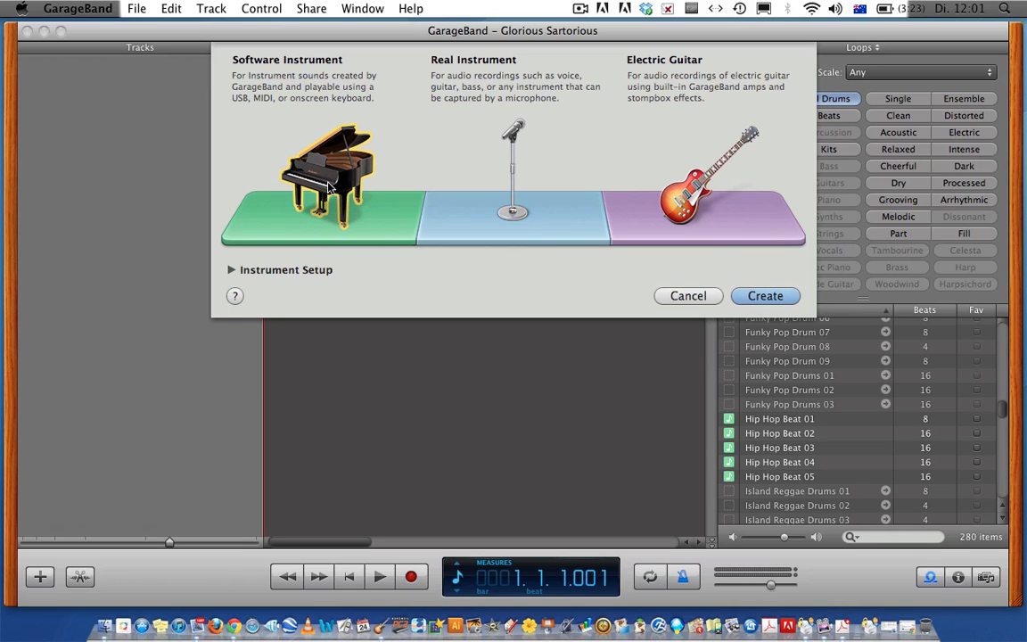
{"action": "left_click", "coordinate": [775, 299]}
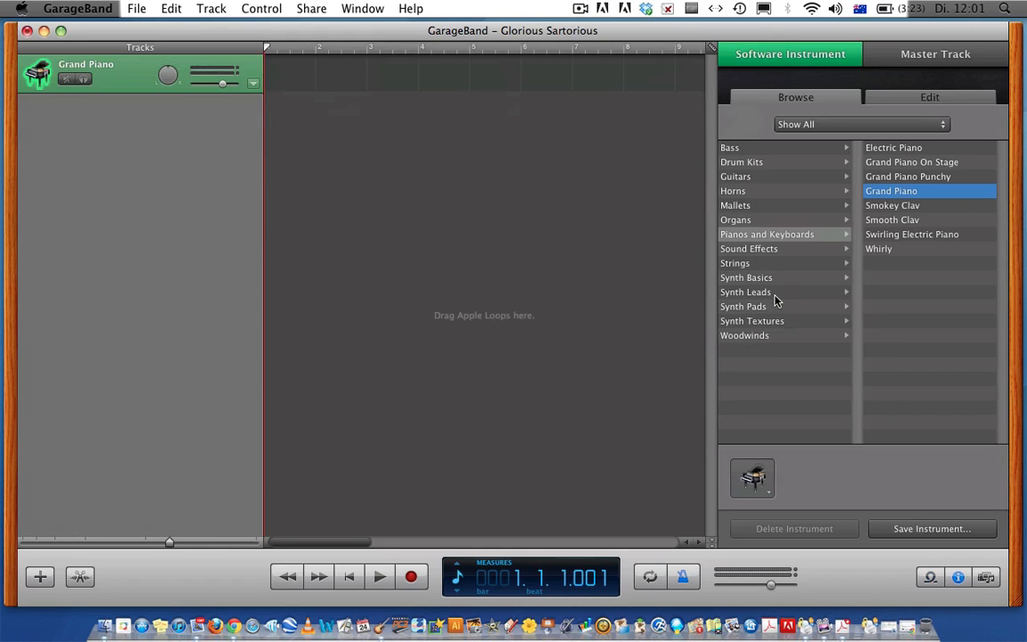
{"action": "left_click", "coordinate": [115, 79]}
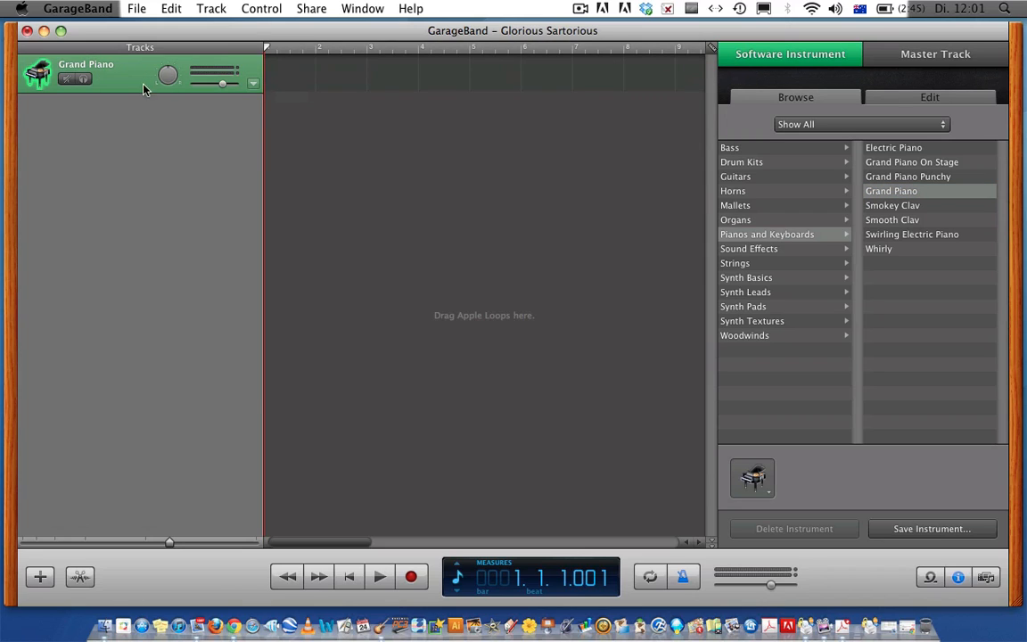
{"action": "left_click", "coordinate": [763, 177]}
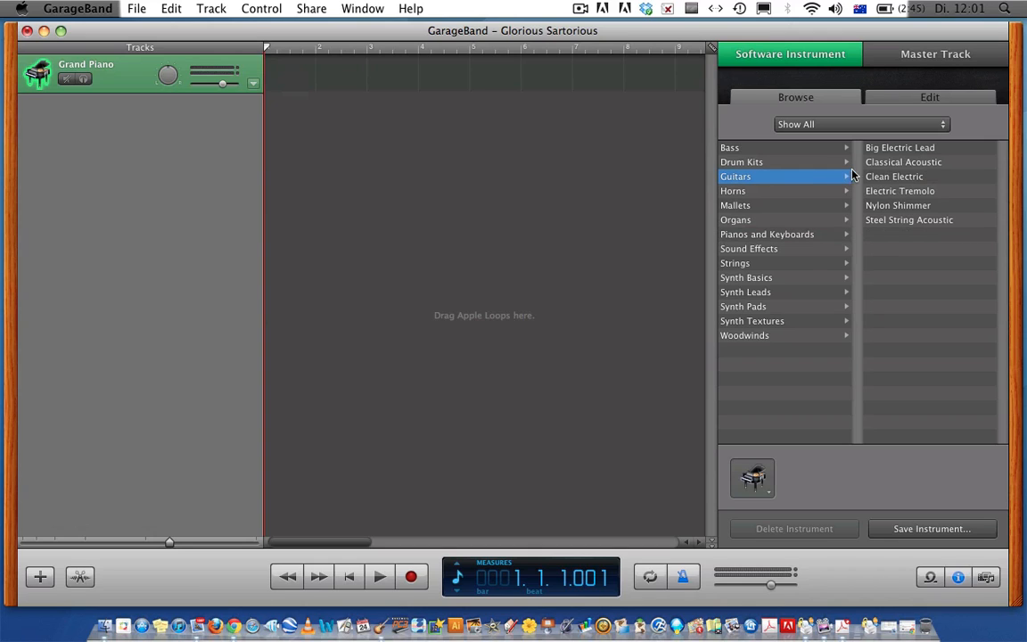
{"action": "left_click", "coordinate": [897, 206]}
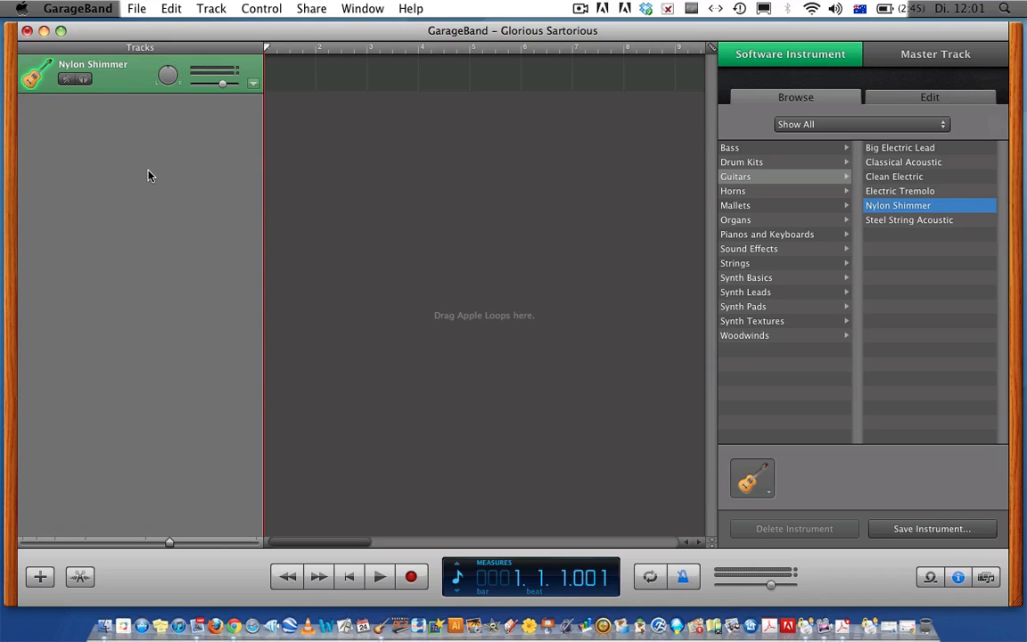
Step: Return to the drum loops and preview Hip Hop Beat 01
{"action": "left_click", "coordinate": [930, 577]}
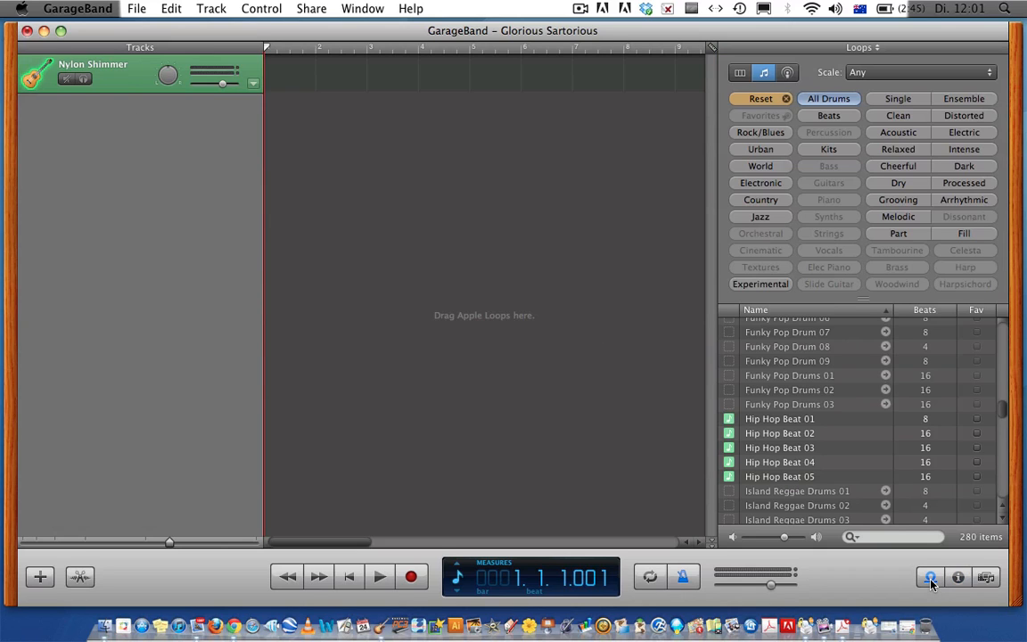
{"action": "left_click", "coordinate": [785, 423]}
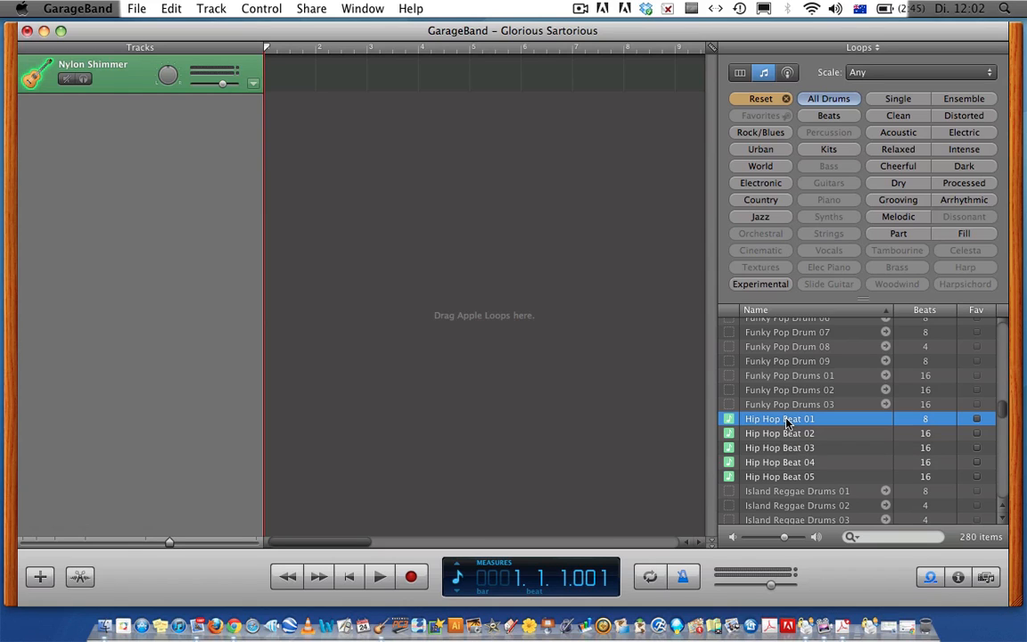
Step: Place the Hip Hop Beat 01 loop at the start of the instrument track, play it back, and return the playhead to the beginning
{"action": "left_click_drag", "start_coordinate": [785, 423], "coordinate": [276, 80]}
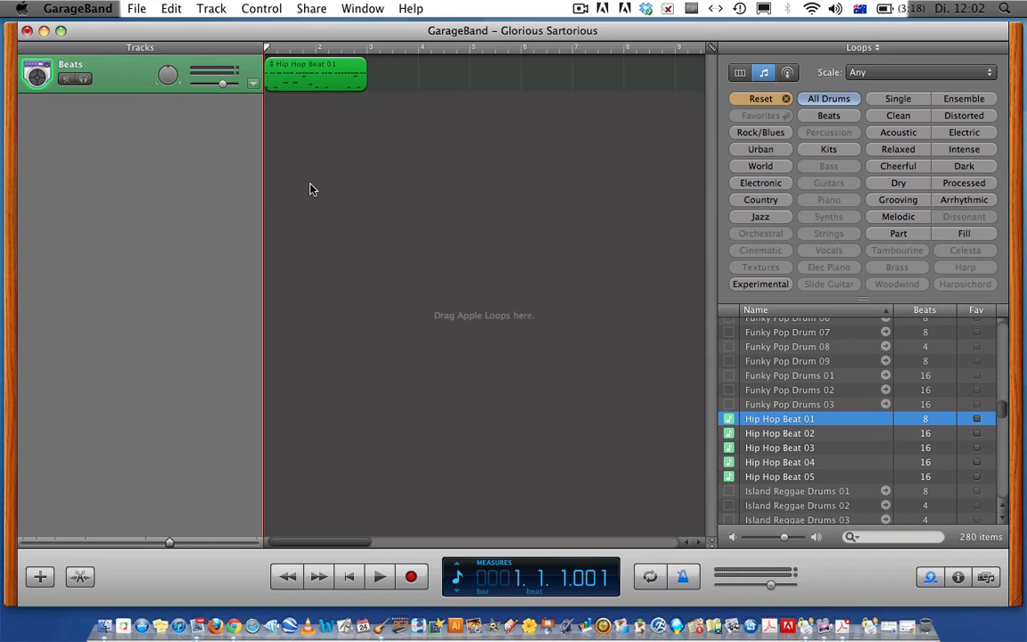
{"action": "left_click", "coordinate": [381, 578]}
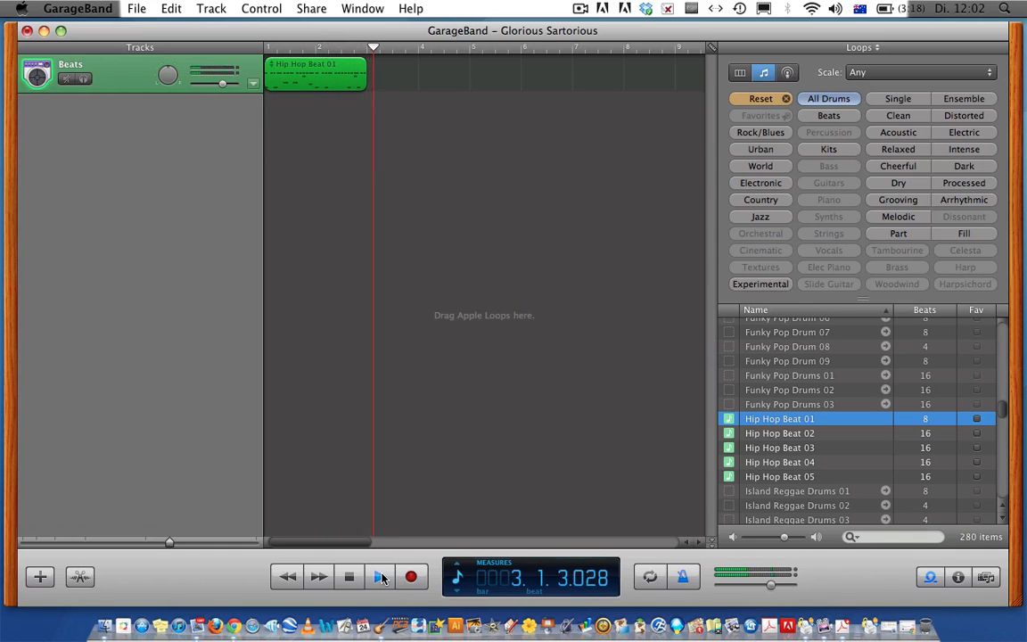
{"action": "left_click", "coordinate": [380, 578]}
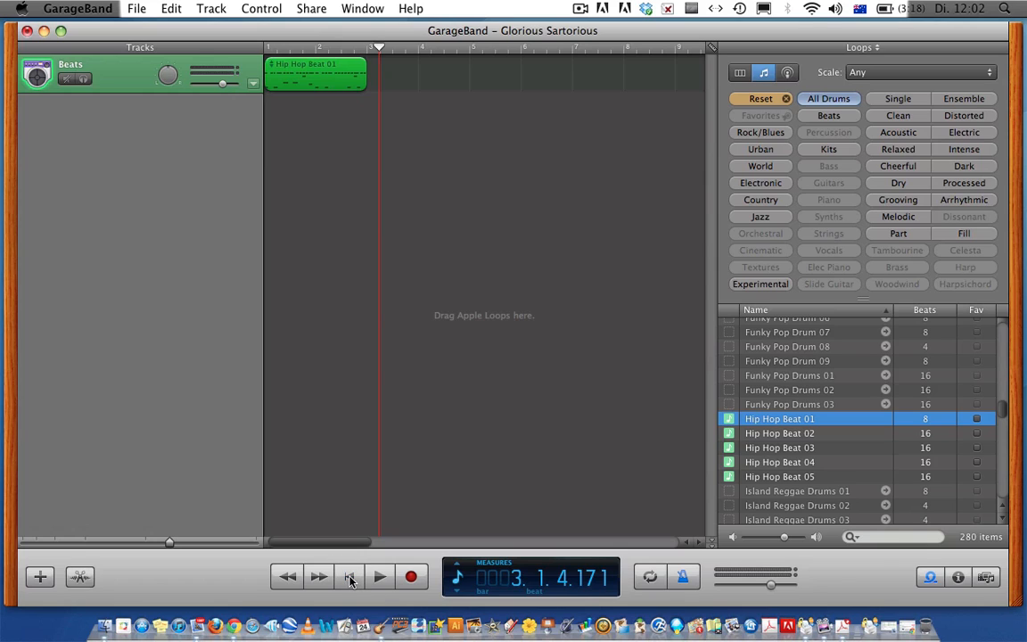
{"action": "left_click", "coordinate": [349, 578]}
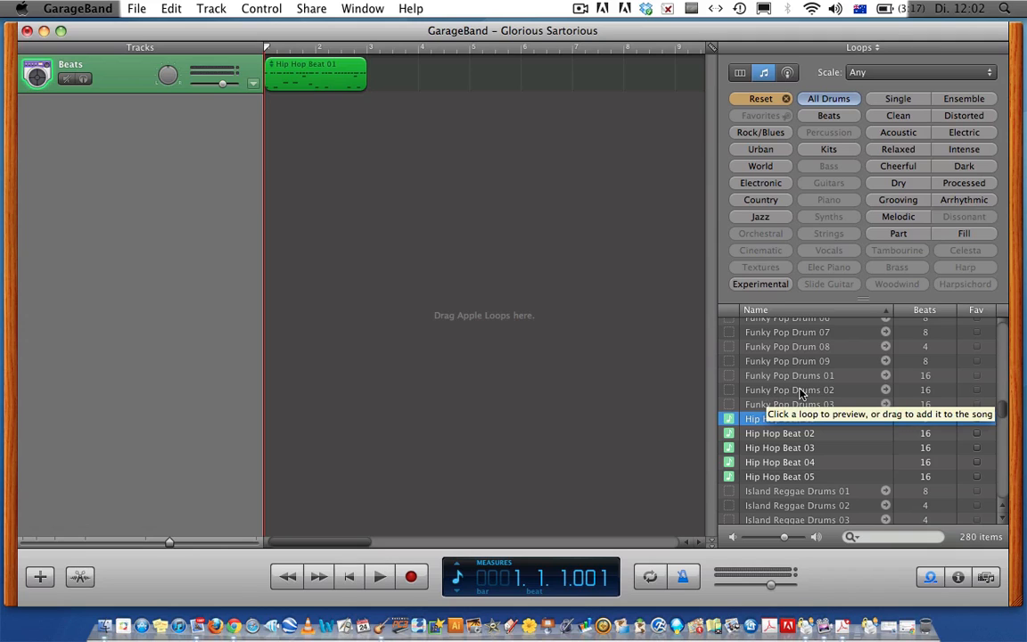
Step: Add another software instrument track below the Beats track
{"action": "scroll", "coordinate": [801, 393], "scroll_direction": "up", "scroll_amount": 3}
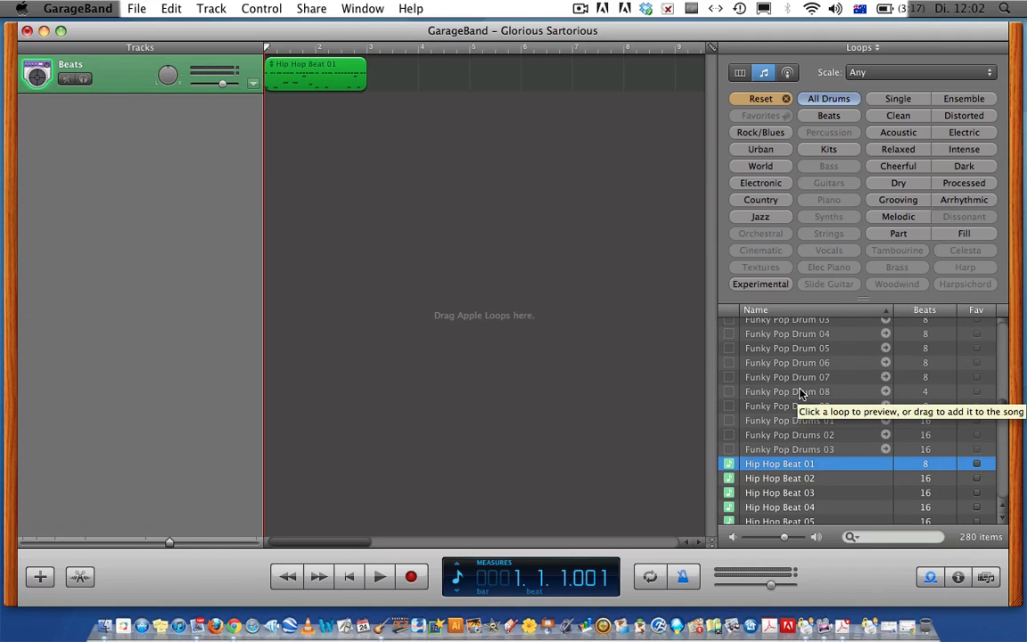
{"action": "scroll", "coordinate": [790, 394], "scroll_direction": "up", "scroll_amount": 2}
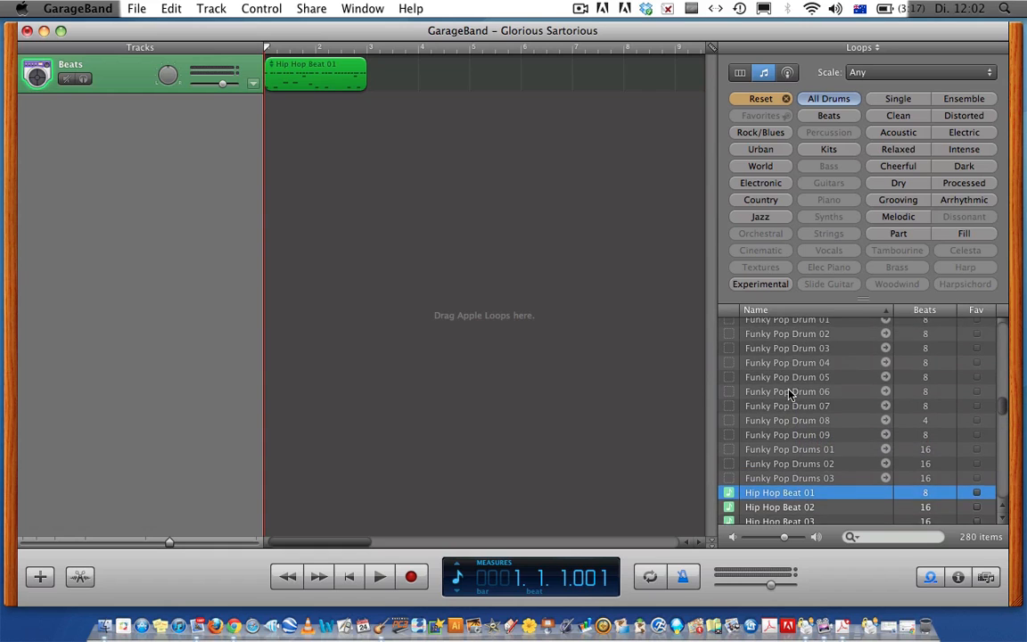
{"action": "scroll", "coordinate": [790, 393], "scroll_direction": "up", "scroll_amount": 12}
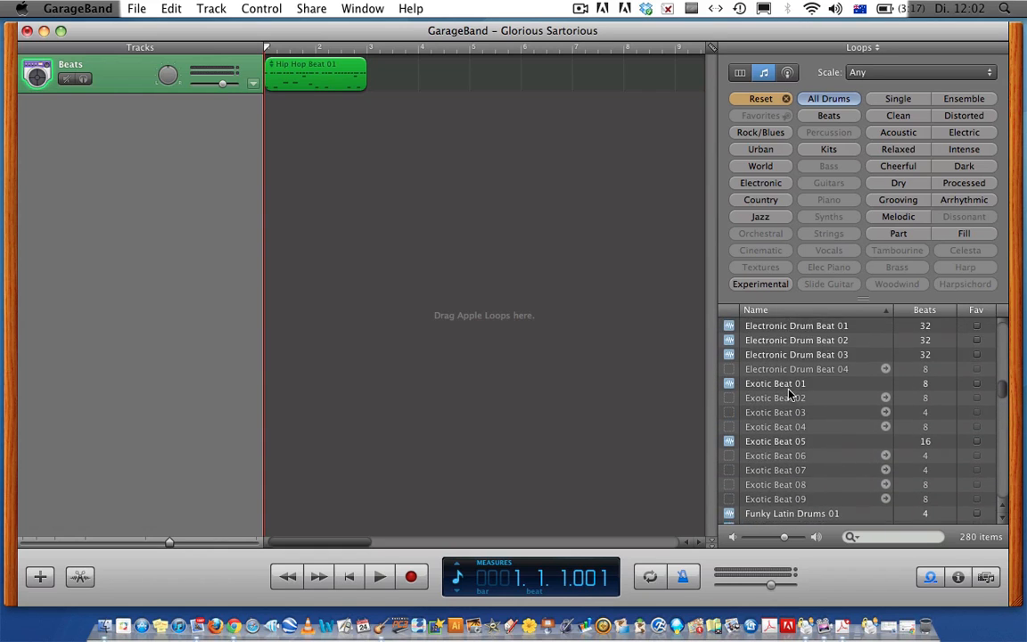
{"action": "scroll", "coordinate": [789, 393], "scroll_direction": "up", "scroll_amount": 2}
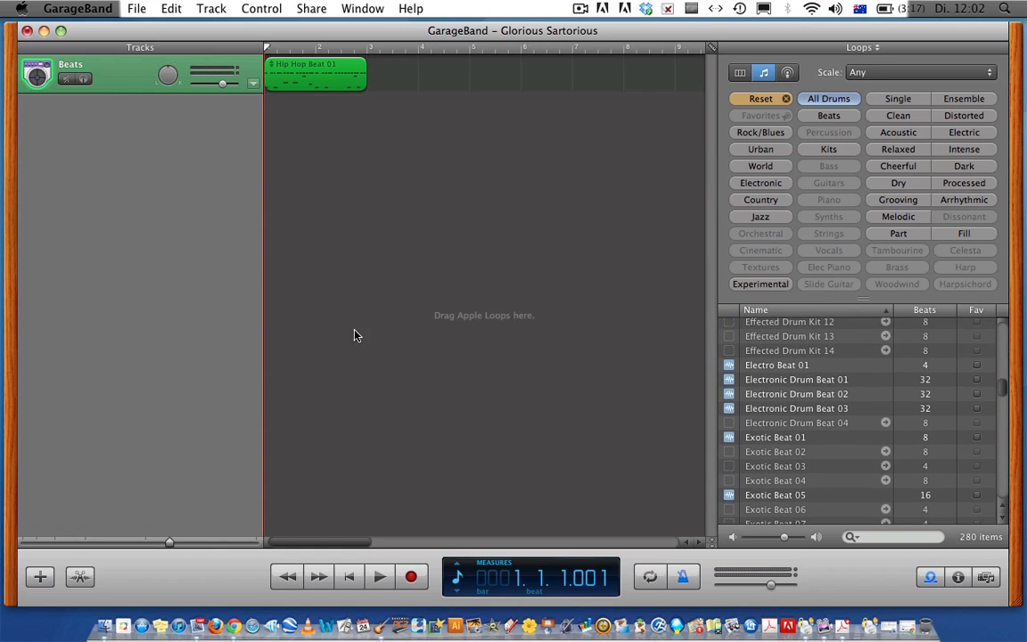
{"action": "left_click", "coordinate": [39, 577]}
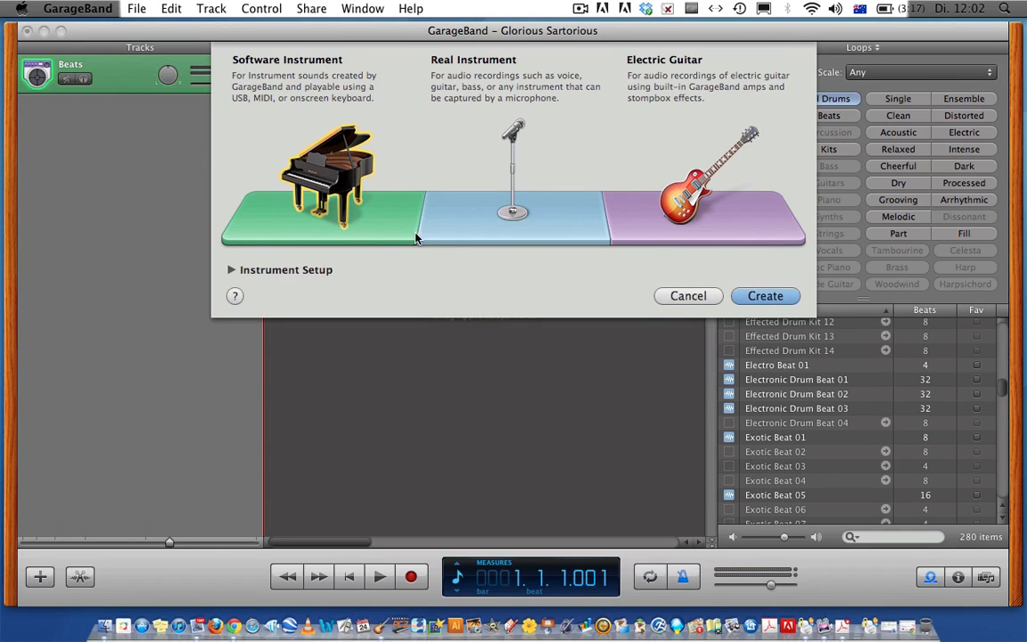
{"action": "left_click", "coordinate": [751, 296]}
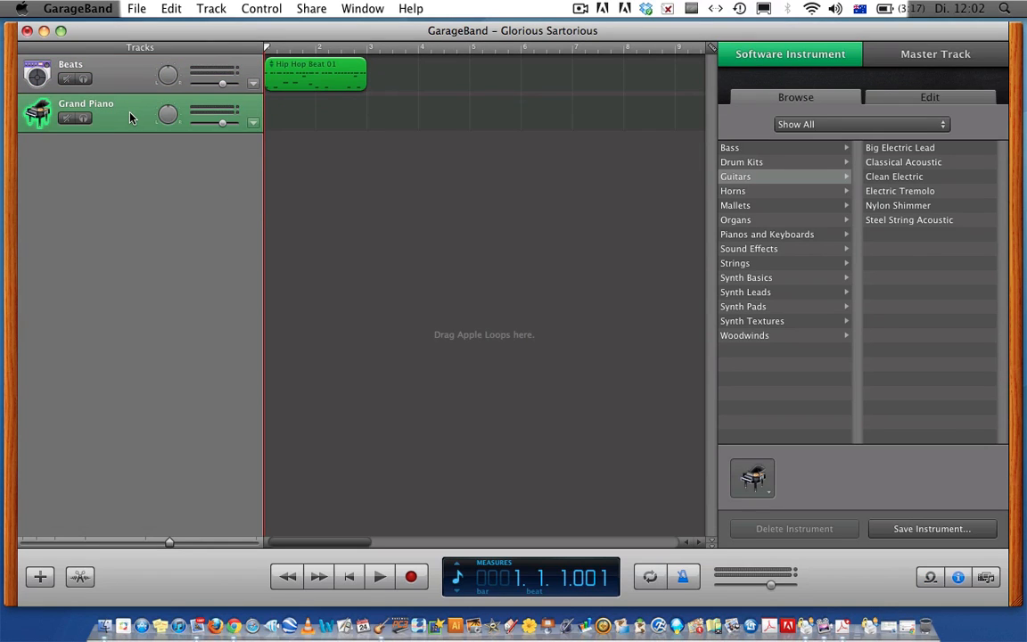
Step: Preview the Club Dance Beat 006 drum loop and place it at measure 1 on a new track below Grand Piano
{"action": "left_click", "coordinate": [930, 577]}
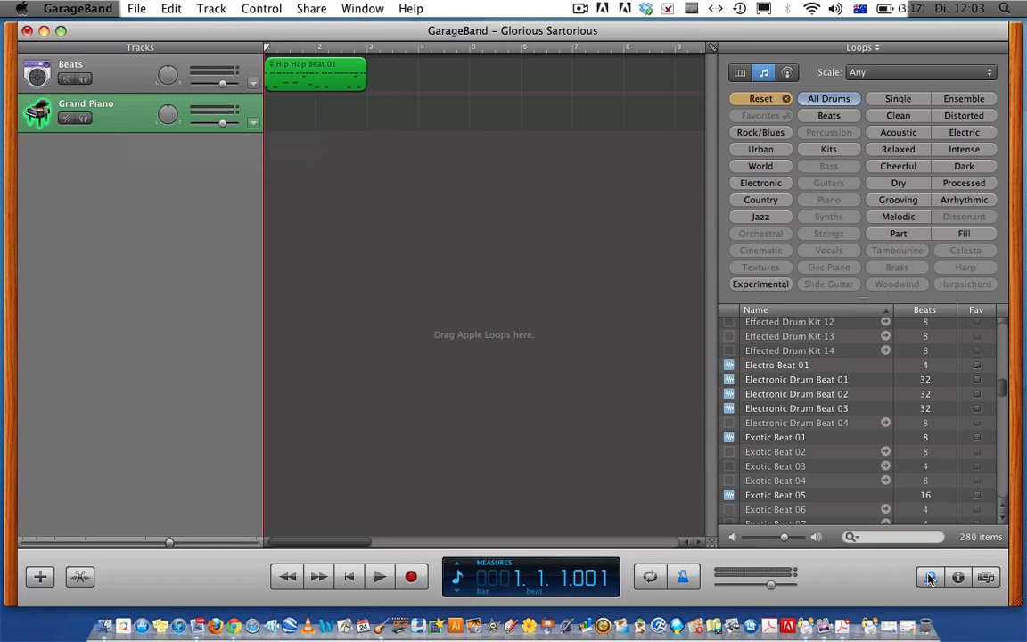
{"action": "scroll", "coordinate": [822, 413], "scroll_direction": "up", "scroll_amount": 1}
{"action": "scroll", "coordinate": [822, 413], "scroll_direction": "up", "scroll_amount": 15}
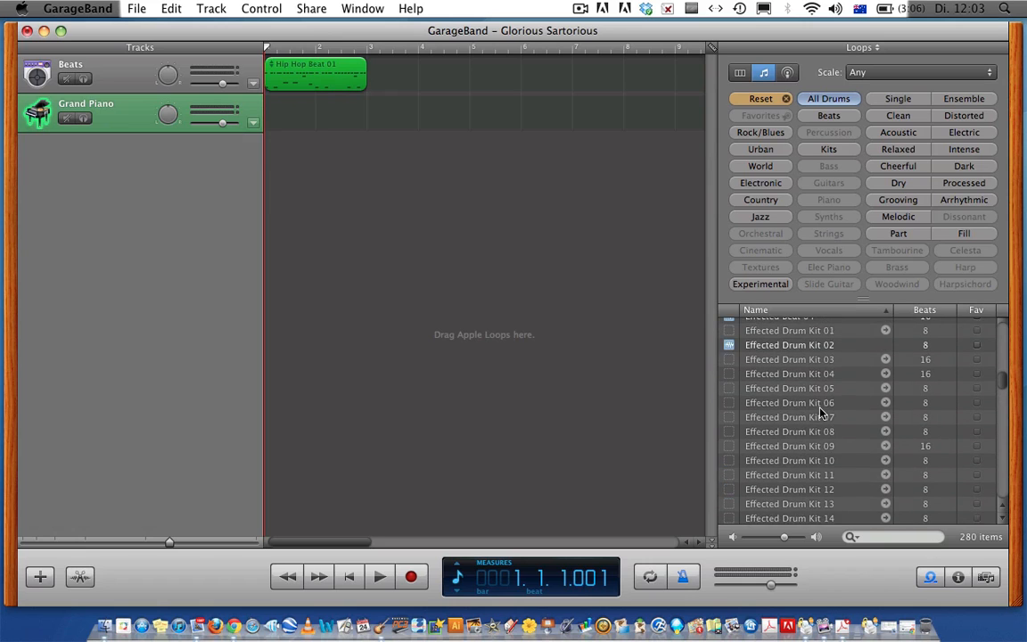
{"action": "scroll", "coordinate": [822, 413], "scroll_direction": "up", "scroll_amount": 5}
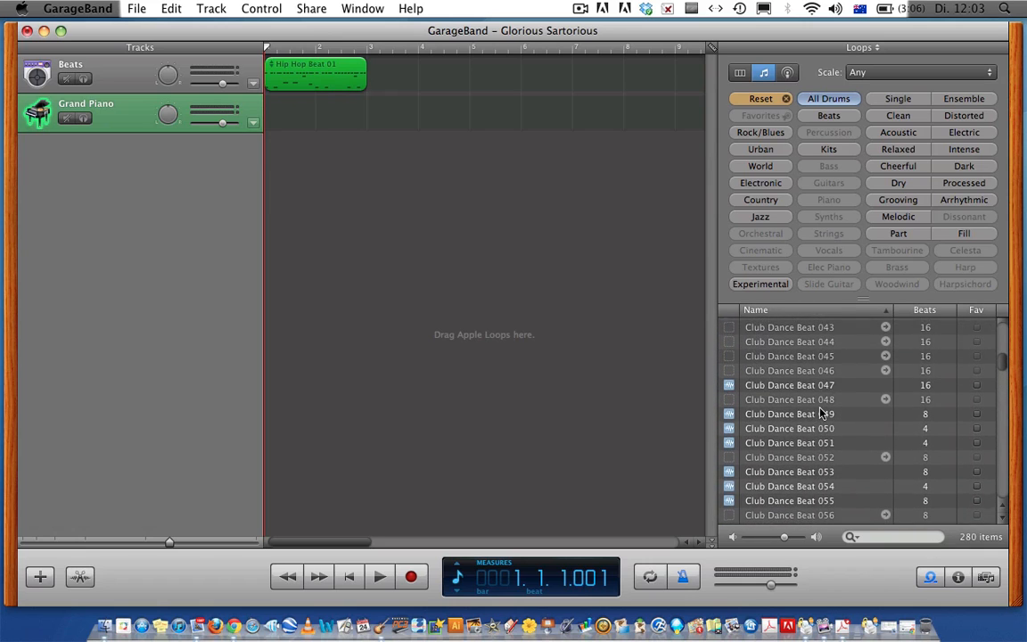
{"action": "scroll", "coordinate": [822, 413], "scroll_direction": "up", "scroll_amount": 5}
{"action": "scroll", "coordinate": [822, 413], "scroll_direction": "up", "scroll_amount": 10}
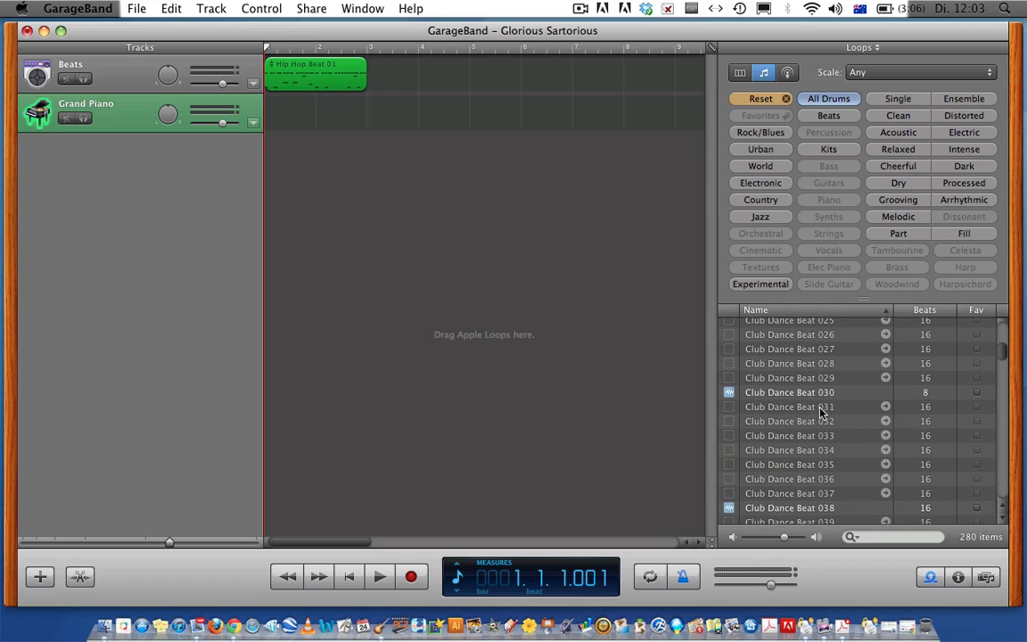
{"action": "scroll", "coordinate": [822, 412], "scroll_direction": "up", "scroll_amount": 1}
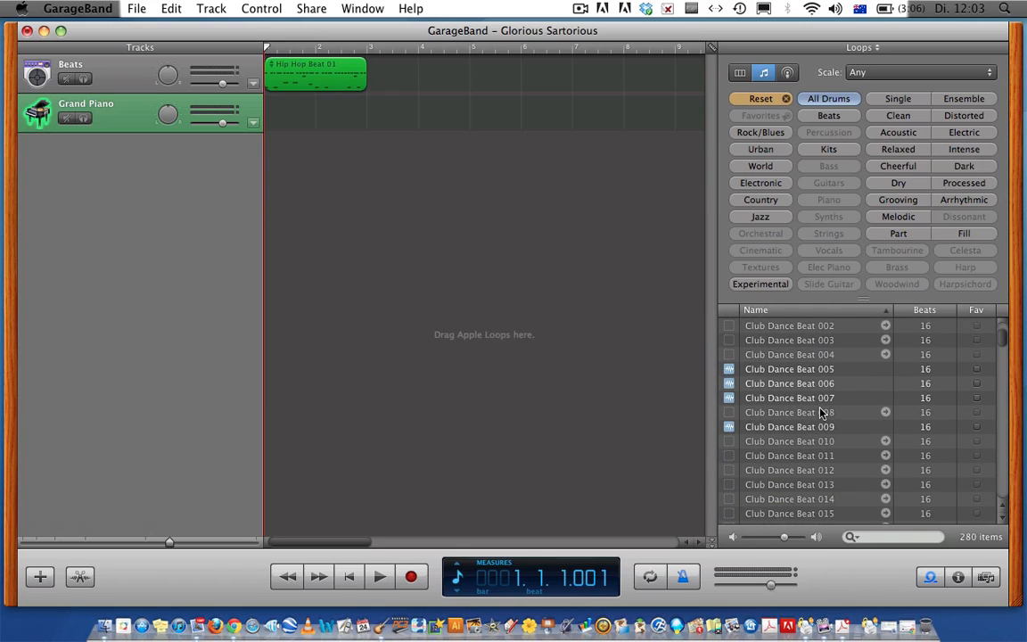
{"action": "left_click", "coordinate": [776, 383]}
{"action": "left_click_drag", "start_coordinate": [776, 383], "coordinate": [390, 183]}
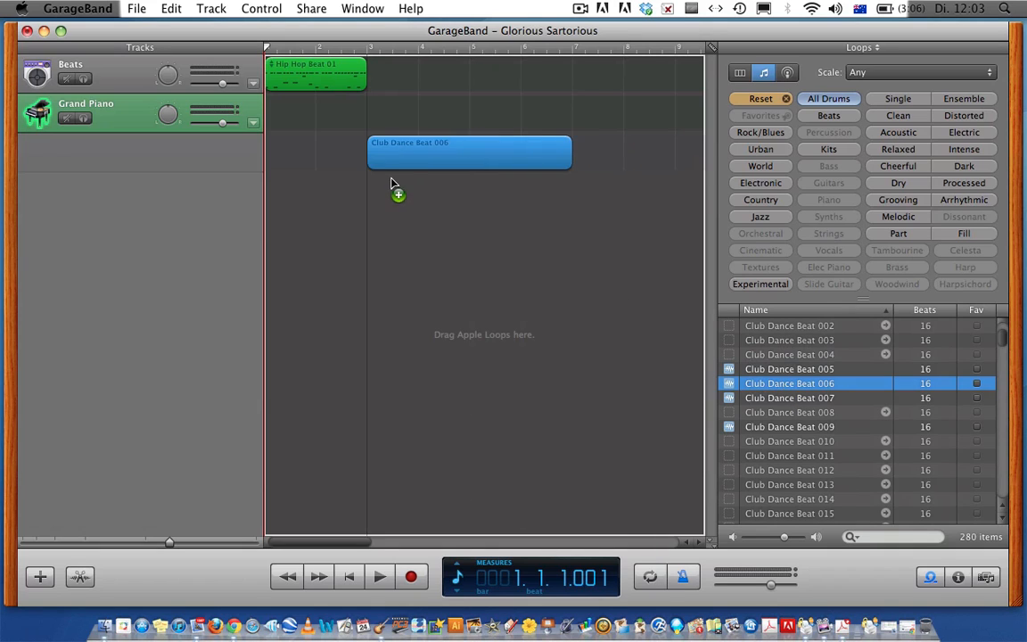
{"action": "left_click_drag", "start_coordinate": [340, 132], "coordinate": [289, 116]}
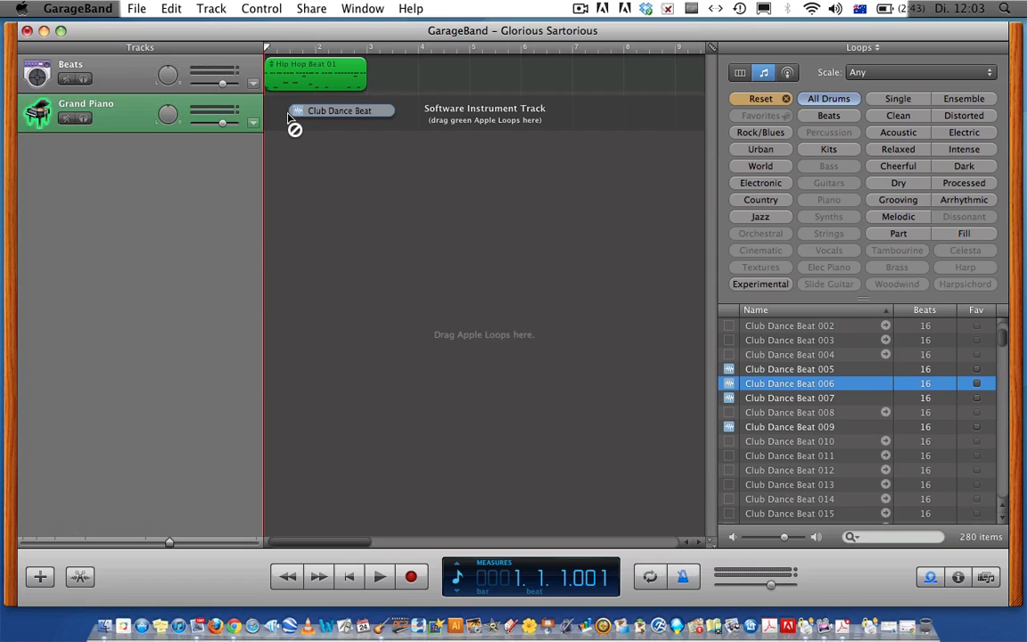
{"action": "left_click_drag", "start_coordinate": [288, 118], "coordinate": [286, 153]}
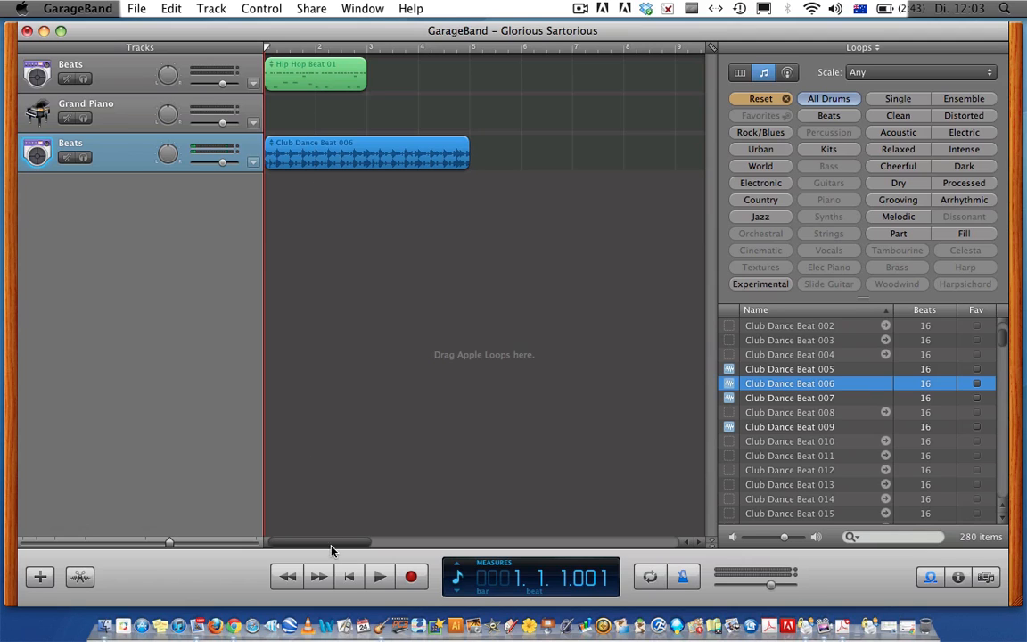
Step: Play the two drum loops together and return the playhead to the start of the song
{"action": "left_click", "coordinate": [381, 578]}
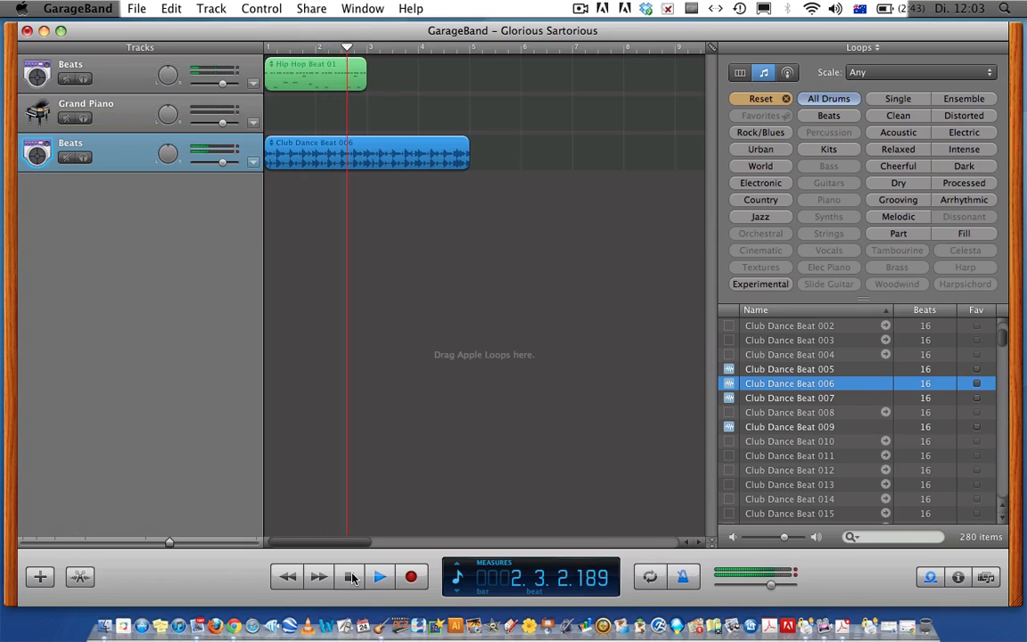
{"action": "left_click", "coordinate": [351, 578]}
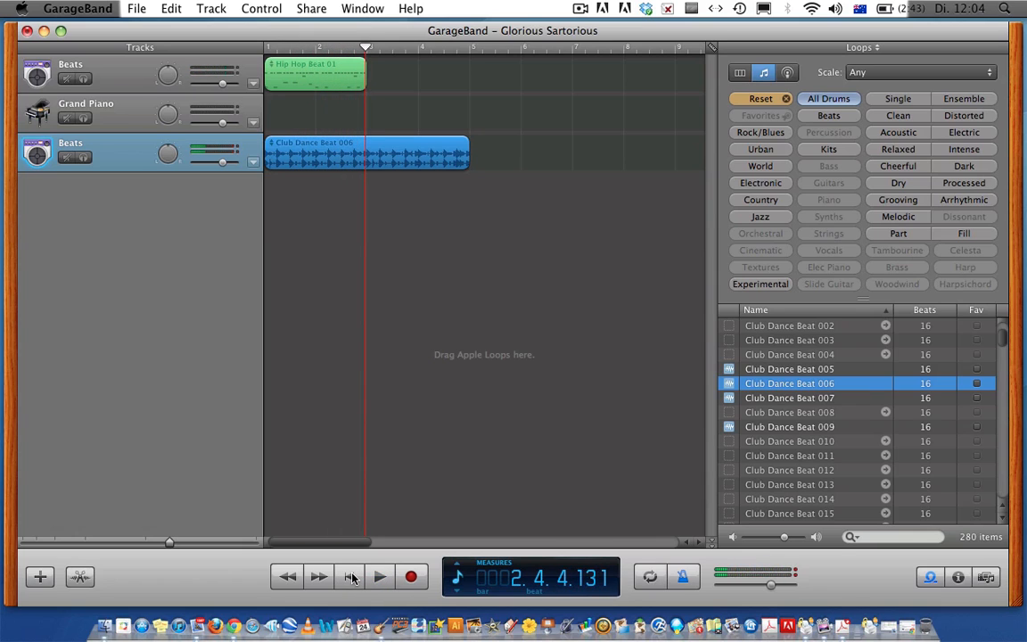
{"action": "left_click", "coordinate": [351, 577]}
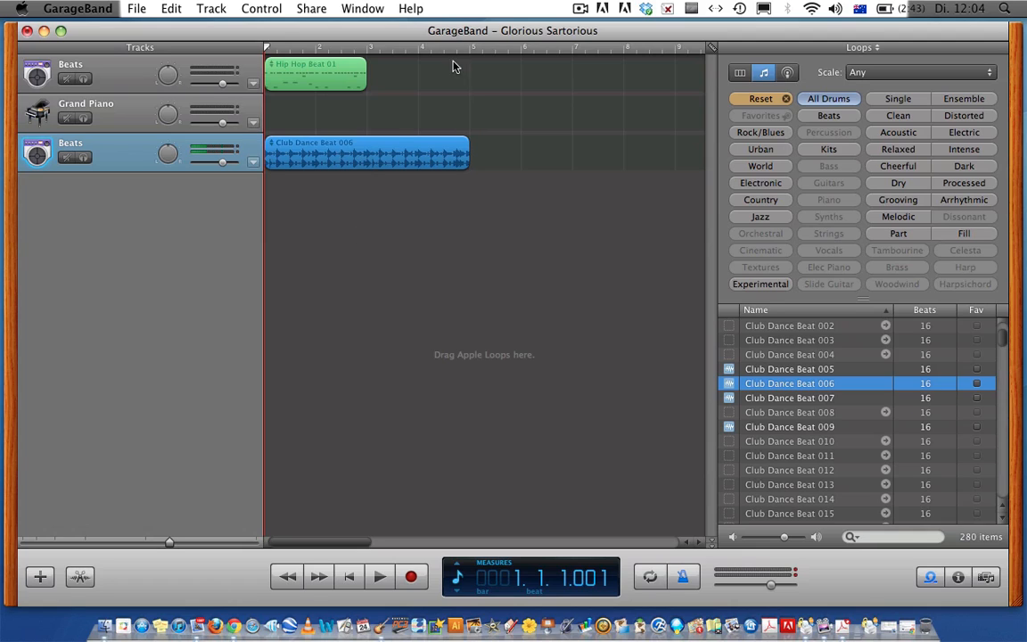
Step: Repeat the Hip Hop Beat 01 region by looping it out to measure 9
{"action": "left_click", "coordinate": [367, 64]}
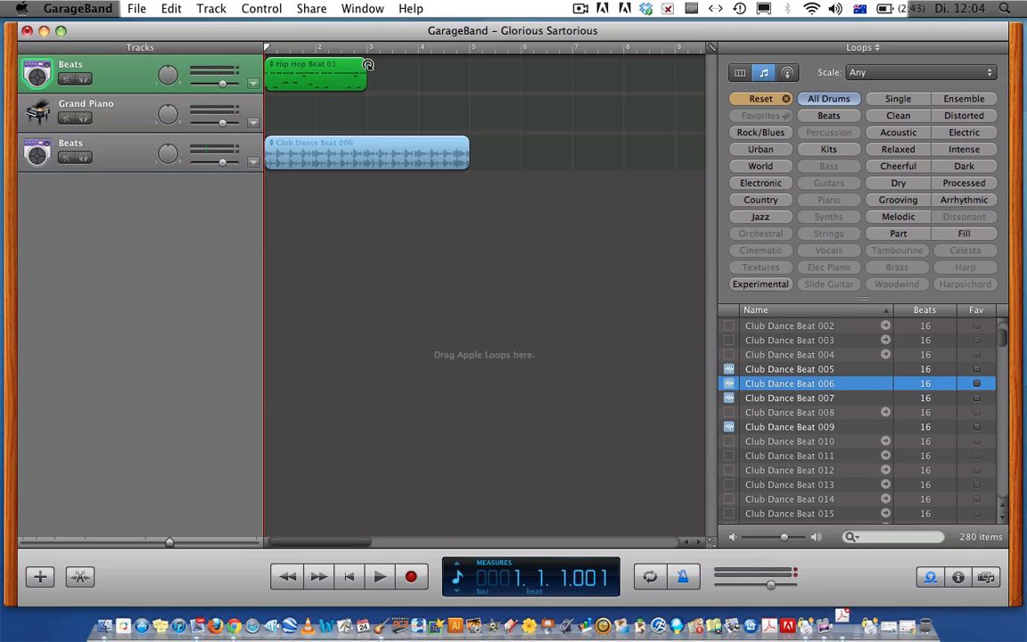
{"action": "left_click_drag", "start_coordinate": [374, 65], "coordinate": [678, 59]}
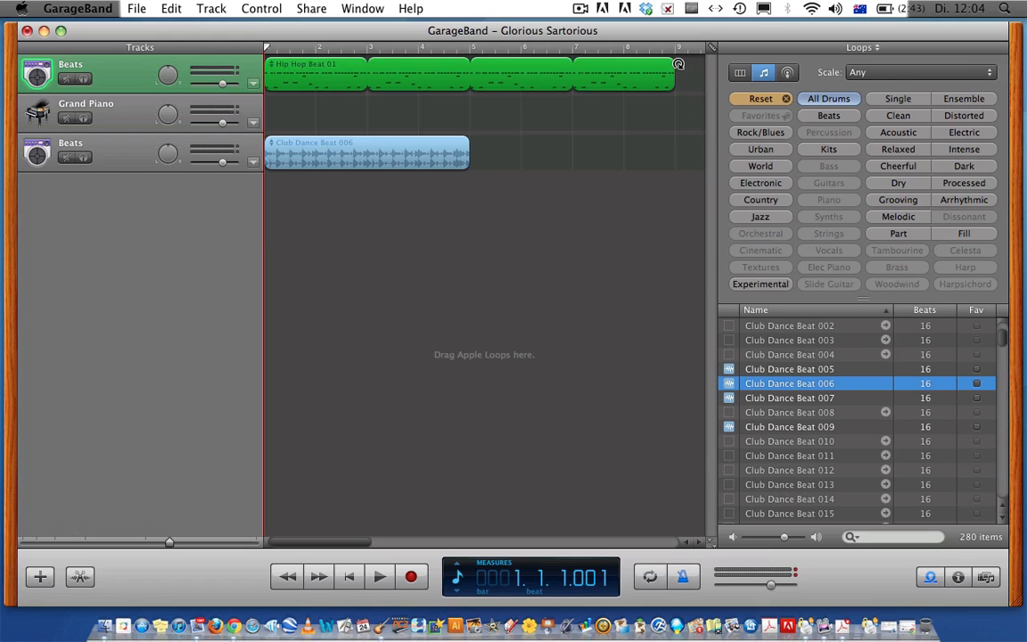
{"action": "left_click", "coordinate": [686, 96]}
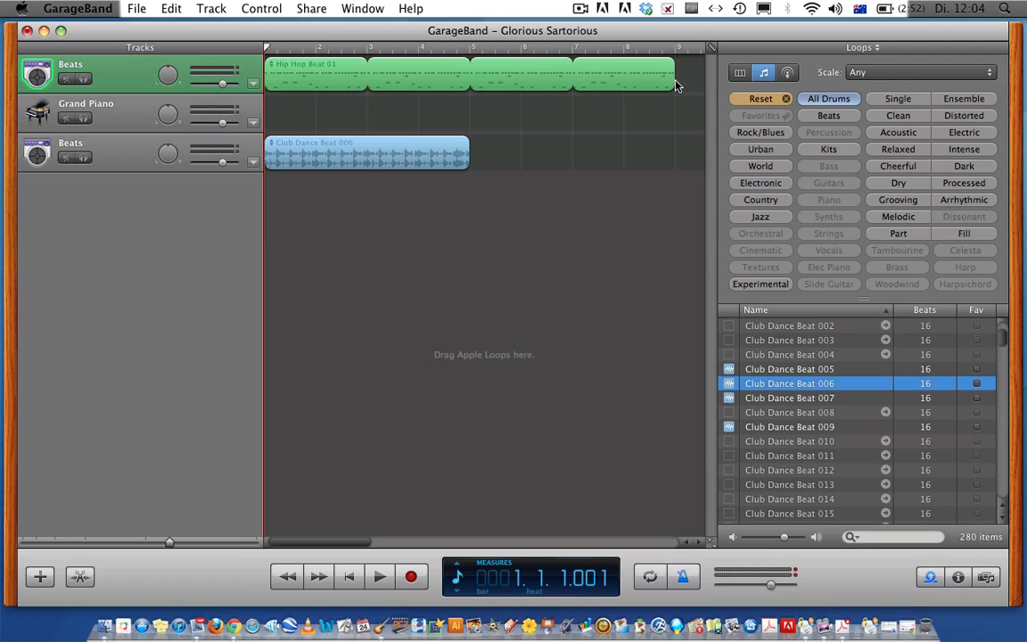
Step: Loop the Club Dance Beat 006 region out to measure 9 so it ends level with the Hip Hop Beat 01 region
{"action": "left_click", "coordinate": [466, 162]}
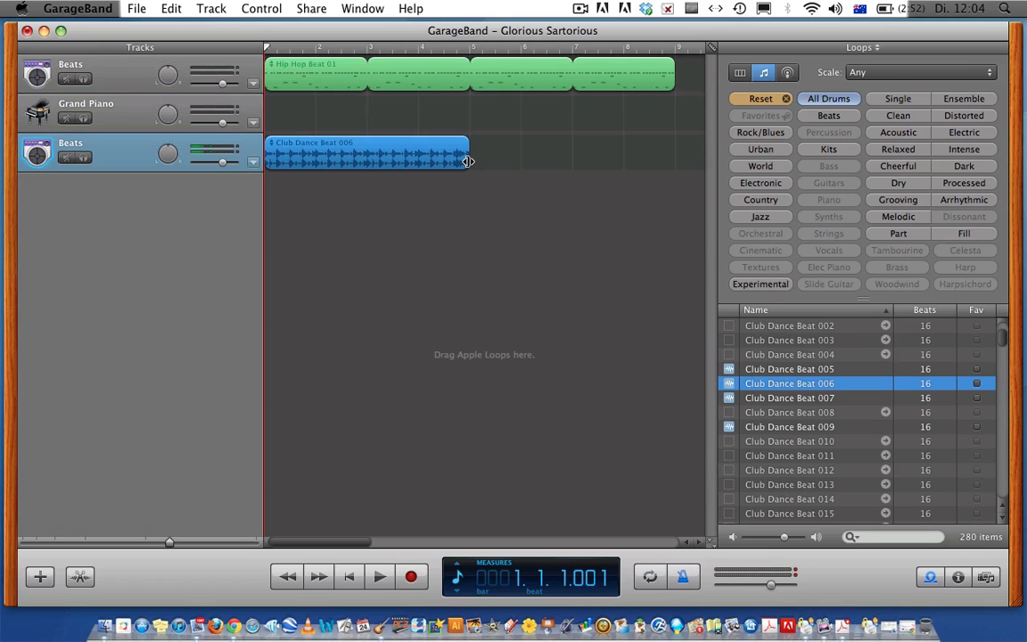
{"action": "mouse_move", "coordinate": [466, 162]}
{"action": "left_mouse_down"}
{"action": "mouse_move", "coordinate": [429, 162]}
{"action": "mouse_move", "coordinate": [468, 162]}
{"action": "left_mouse_up"}
{"action": "left_click_drag", "start_coordinate": [472, 144], "coordinate": [674, 145]}
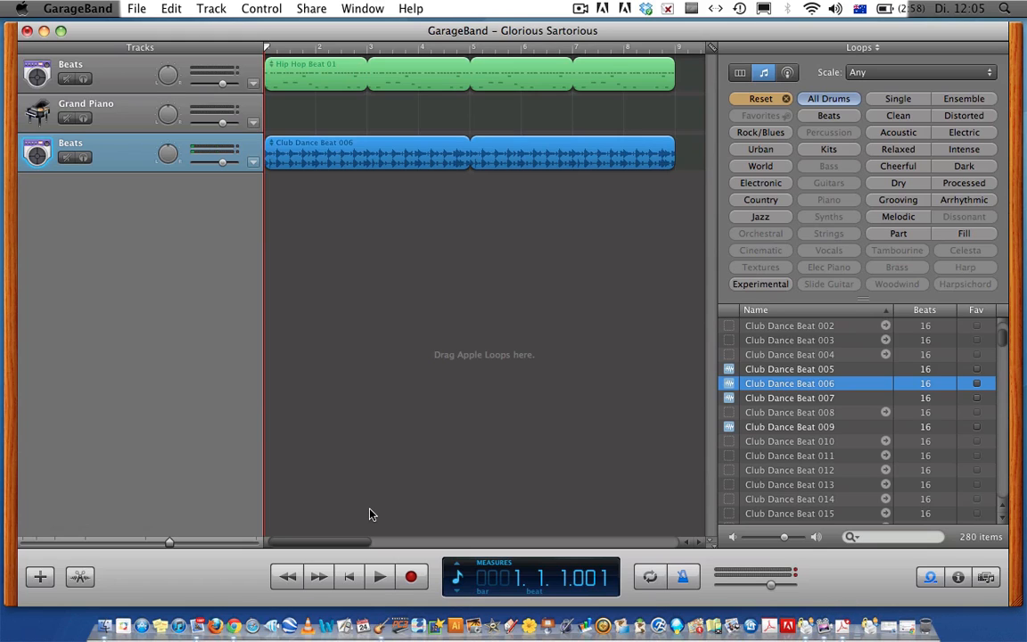
Step: Listen to the extended drum regions and return the playhead to the beginning
{"action": "key", "text": "space"}
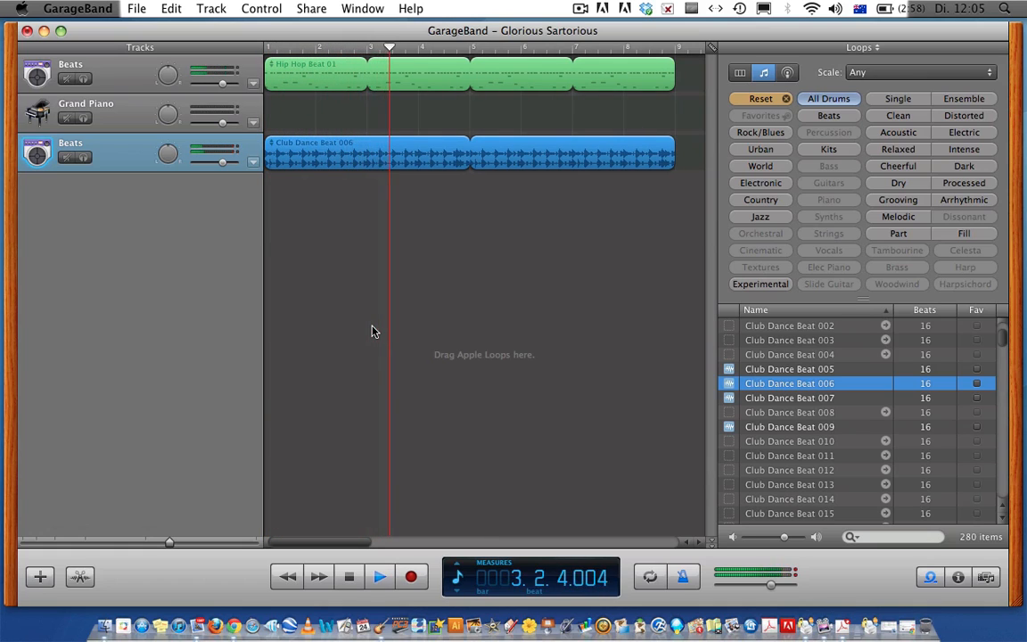
{"action": "left_click", "coordinate": [351, 578]}
{"action": "left_click", "coordinate": [351, 578]}
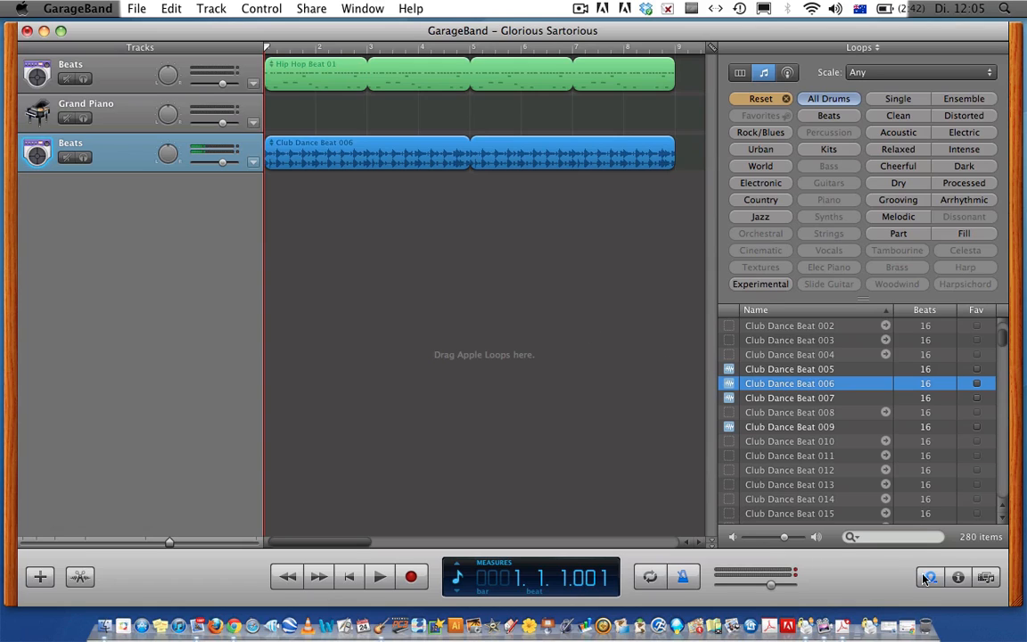
Step: Switch the loop library filter from All Drums to Bass and preview Alternative Rock Bass 03 and Alternative Rock Bass 04
{"action": "left_click", "coordinate": [846, 101]}
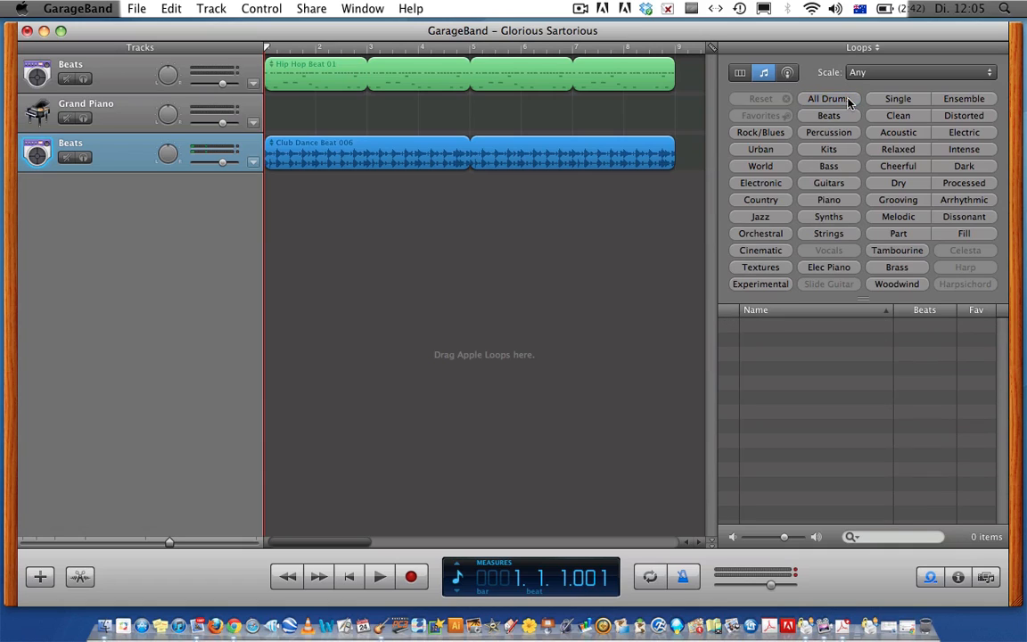
{"action": "left_click", "coordinate": [840, 168]}
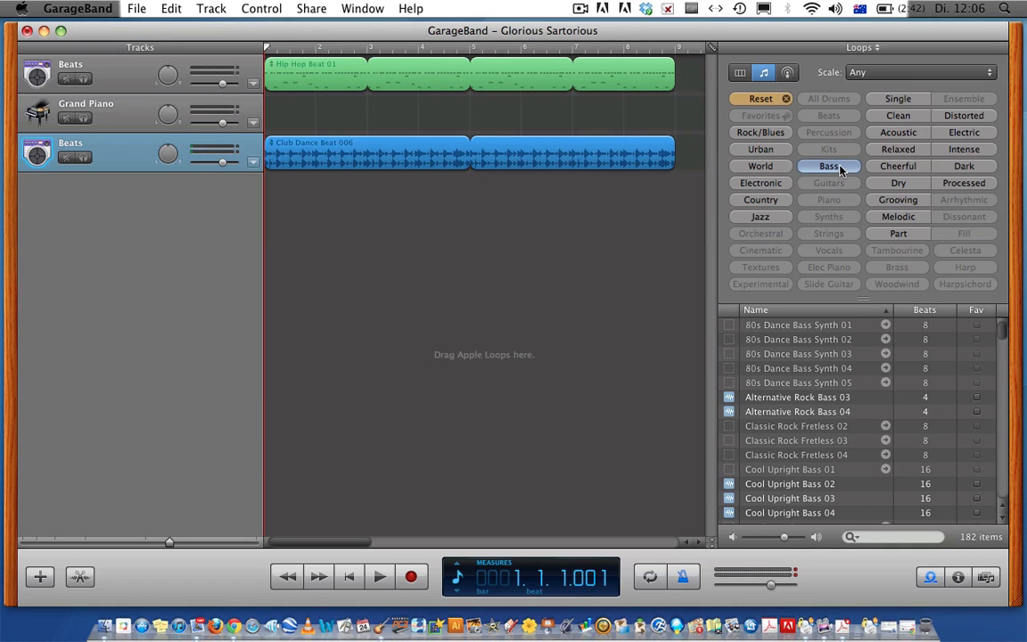
{"action": "left_click", "coordinate": [800, 398]}
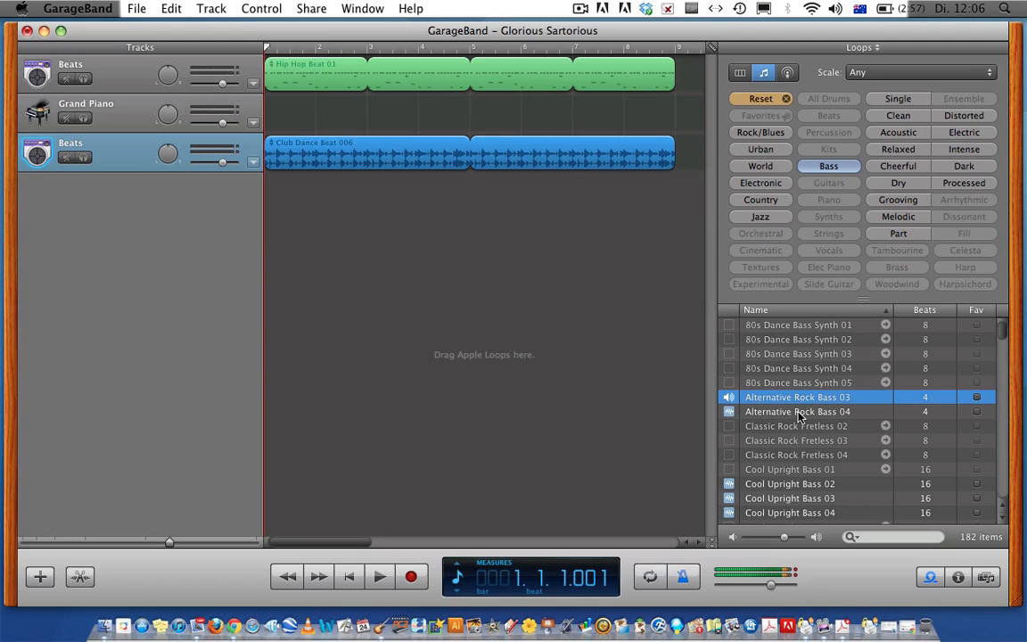
{"action": "left_click", "coordinate": [799, 413]}
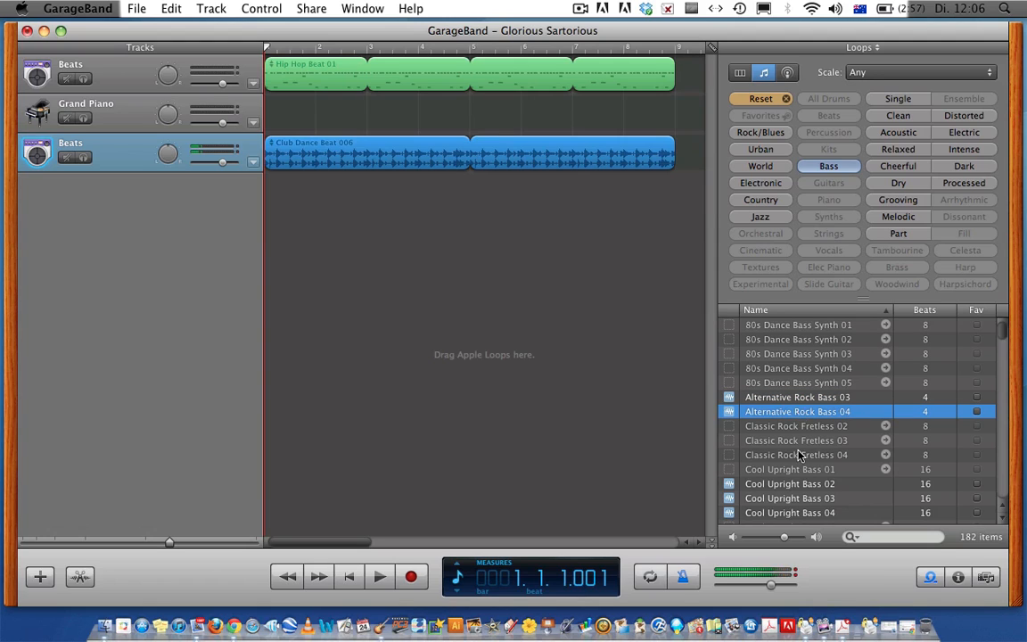
Step: Preview Cool Upright Bass 02, place it at measure 1 on a new track below the drums, and loop it to measure 9
{"action": "left_click", "coordinate": [804, 485]}
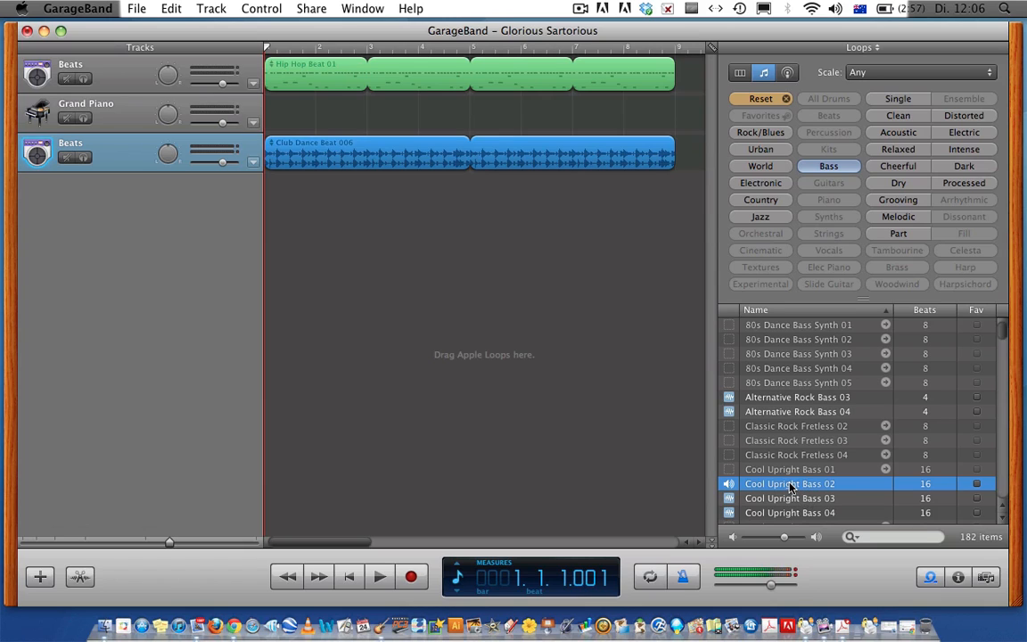
{"action": "left_click_drag", "start_coordinate": [789, 486], "coordinate": [277, 206]}
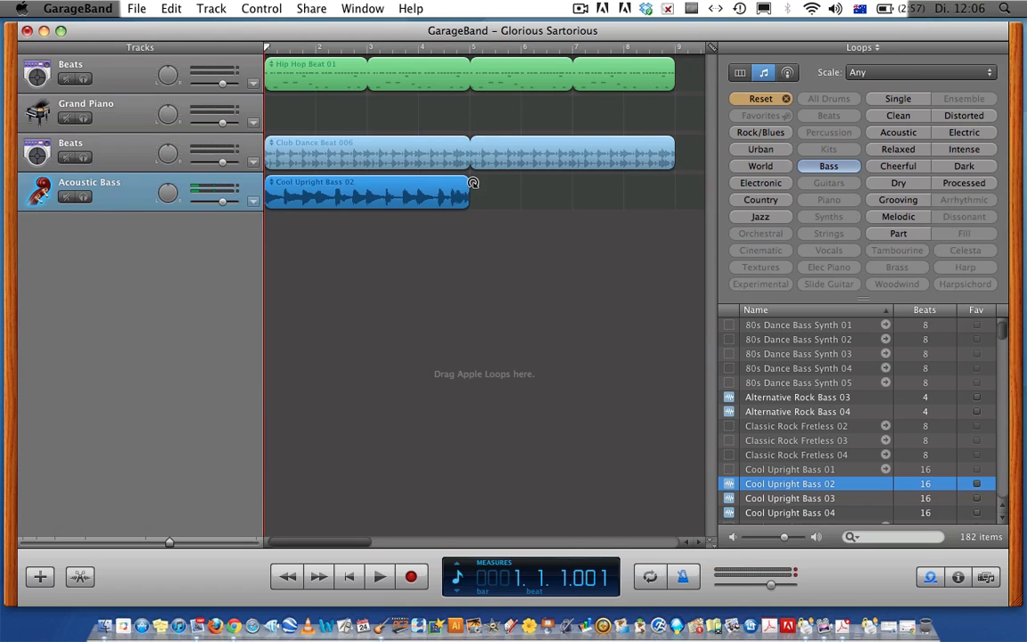
{"action": "left_click_drag", "start_coordinate": [472, 182], "coordinate": [679, 188]}
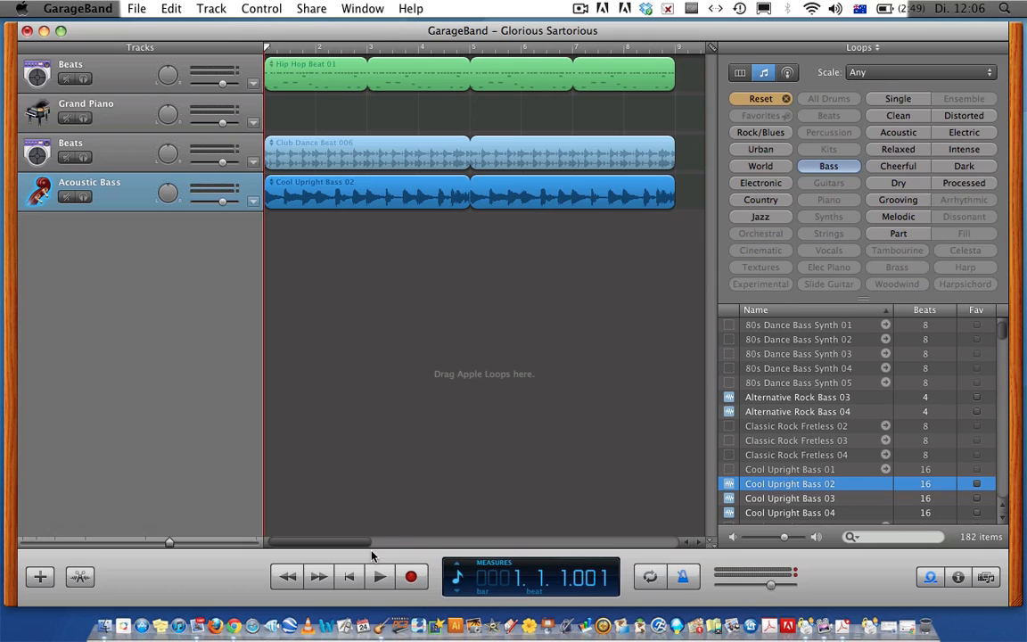
Step: Listen to the drum and bass regions together and return the playhead to the beginning
{"action": "key", "text": "space"}
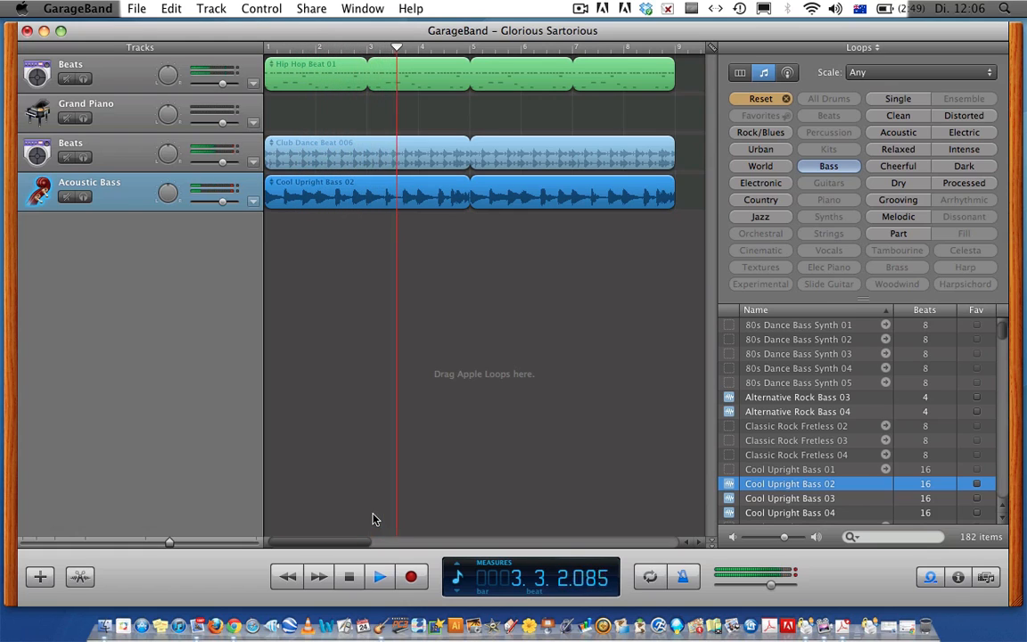
{"action": "left_click", "coordinate": [350, 578]}
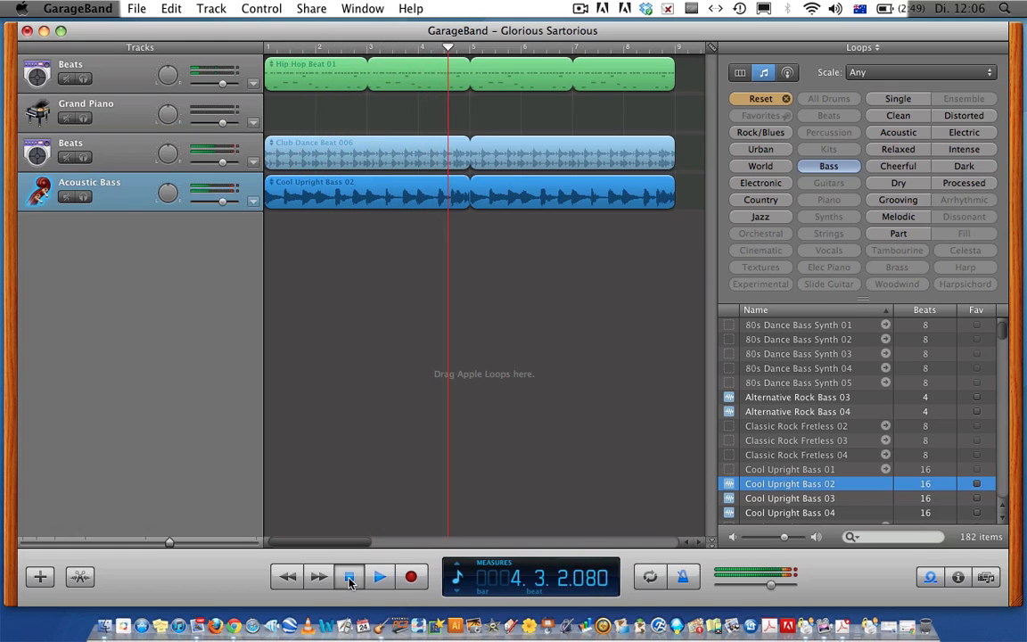
{"action": "left_click", "coordinate": [351, 578]}
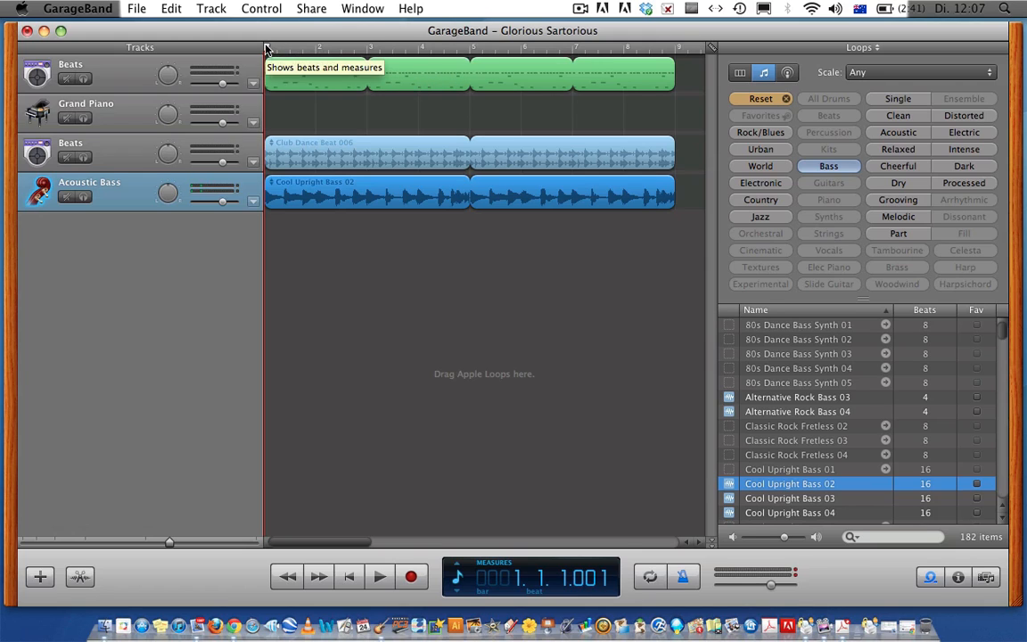
Step: Move the playhead to measure 2, open the Hip Hop Beat 01 region in the Piano Roll editor, and examine its F#1 notes
{"action": "left_click_drag", "start_coordinate": [265, 48], "coordinate": [319, 51]}
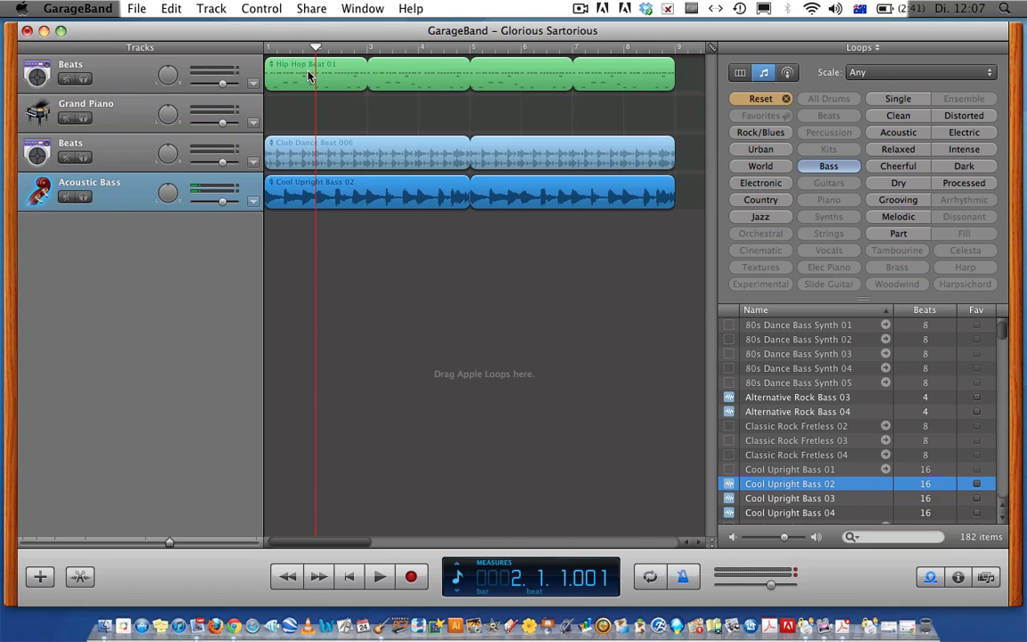
{"action": "left_click", "coordinate": [309, 76]}
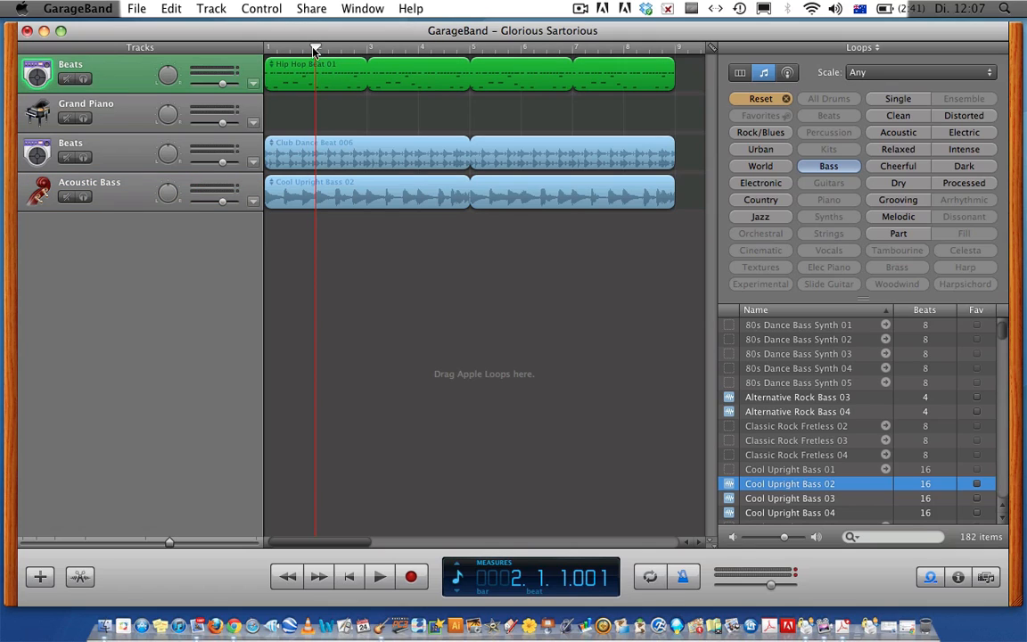
{"action": "left_click", "coordinate": [81, 576]}
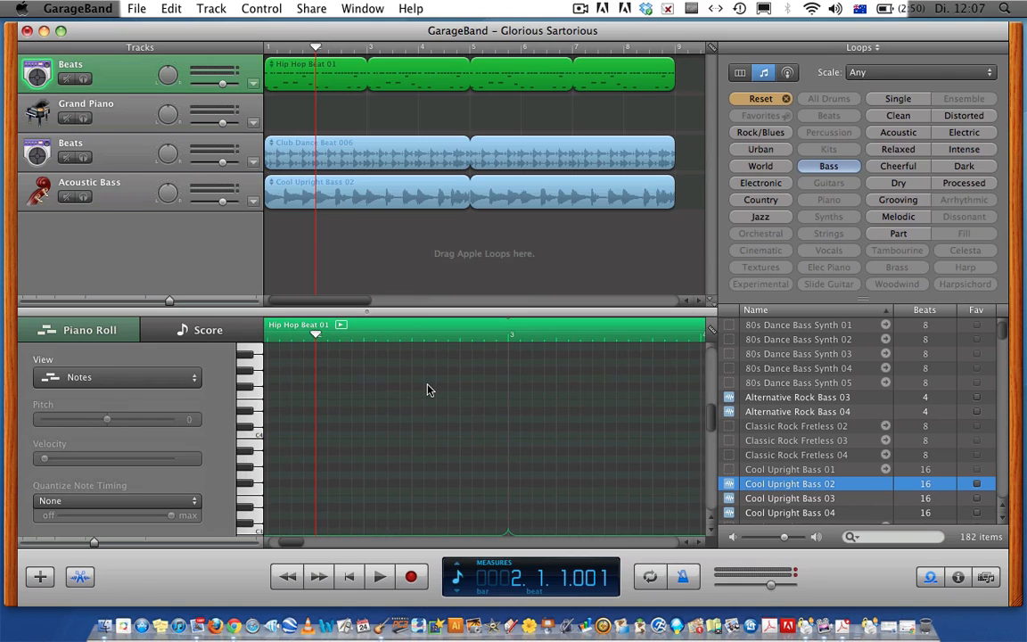
{"action": "scroll", "coordinate": [427, 390], "scroll_direction": "down", "scroll_amount": 5}
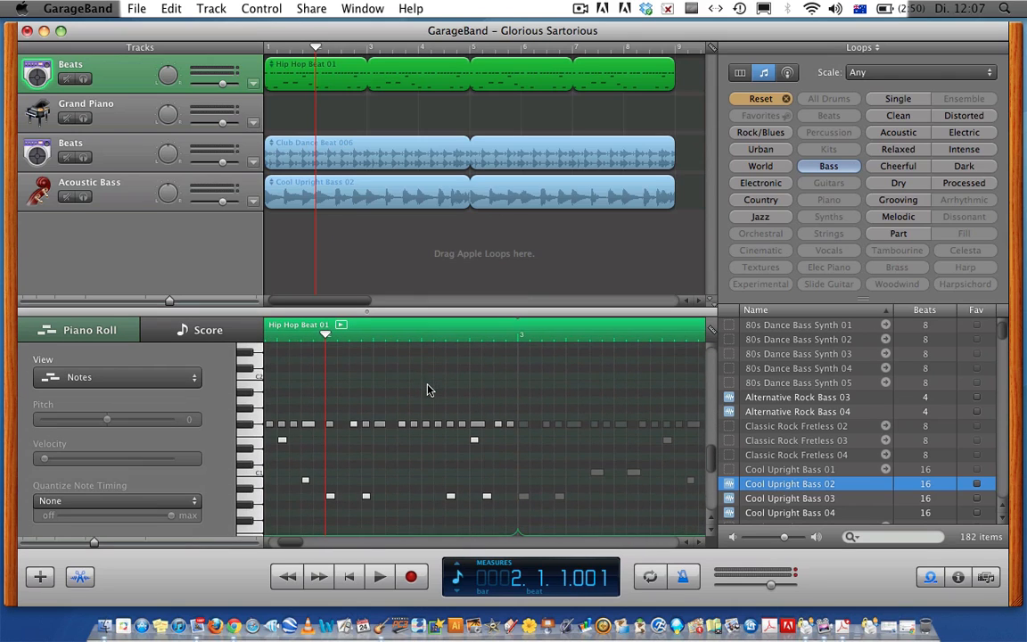
{"action": "scroll", "coordinate": [427, 390], "scroll_direction": "down", "scroll_amount": 2}
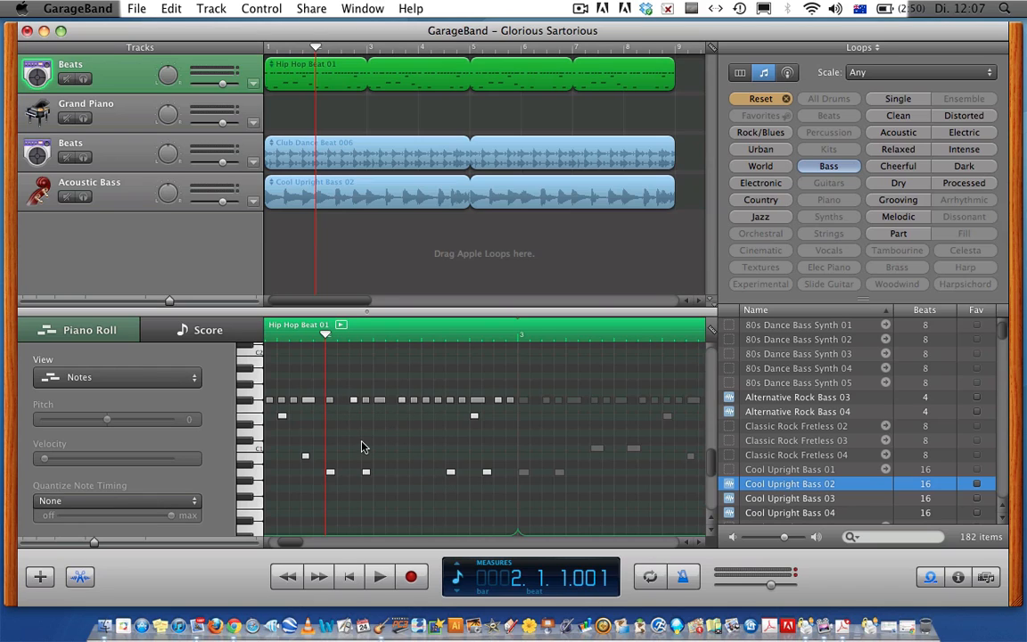
{"action": "left_click", "coordinate": [380, 401]}
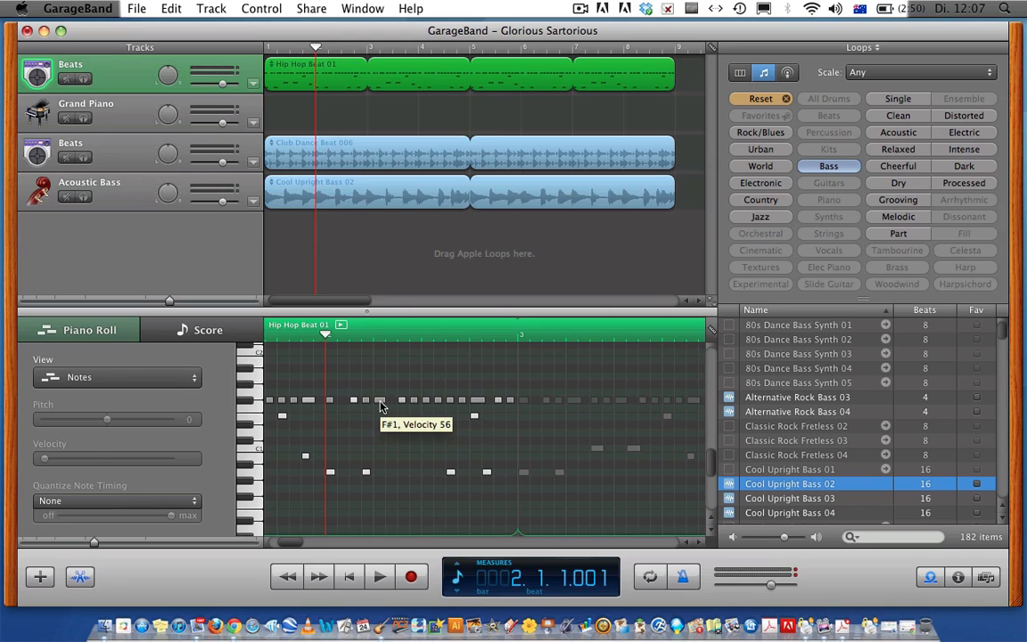
{"action": "left_click", "coordinate": [379, 401]}
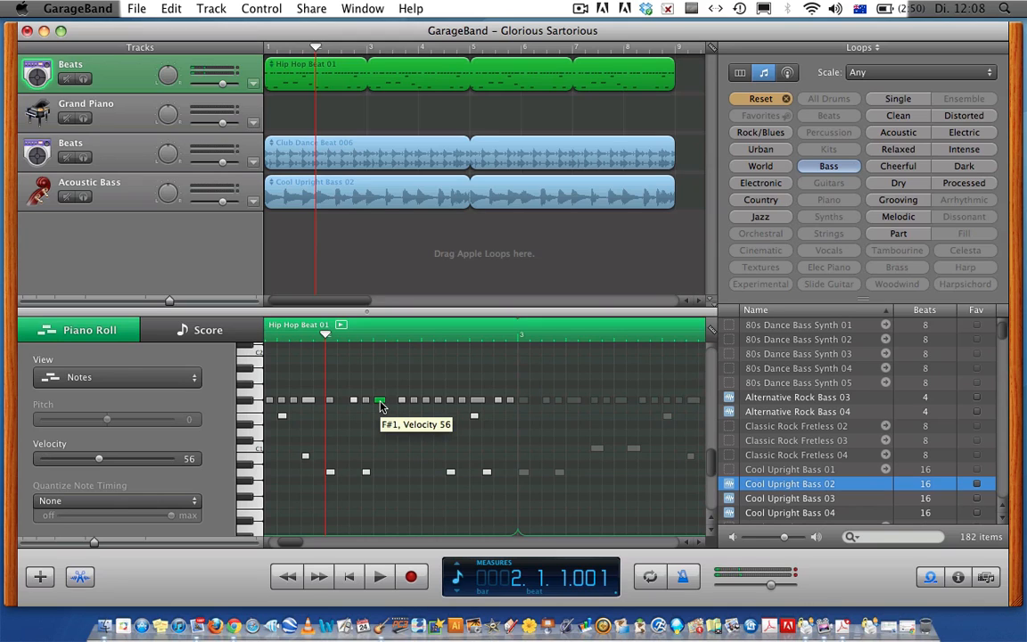
{"action": "mouse_move", "coordinate": [380, 406]}
{"action": "left_mouse_down"}
{"action": "mouse_move", "coordinate": [382, 350]}
{"action": "mouse_move", "coordinate": [381, 463]}
{"action": "mouse_move", "coordinate": [378, 406]}
{"action": "left_mouse_up"}
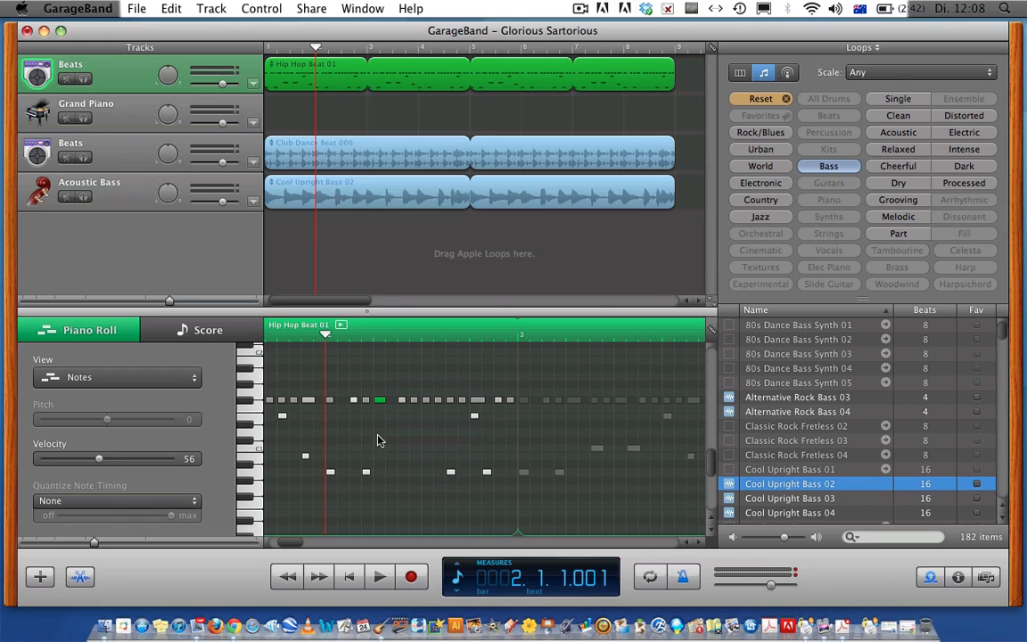
Step: Play the song from measure 2 while following the Hip Hop Beat 01 notes, and return the playhead to the beginning
{"action": "key", "text": "space"}
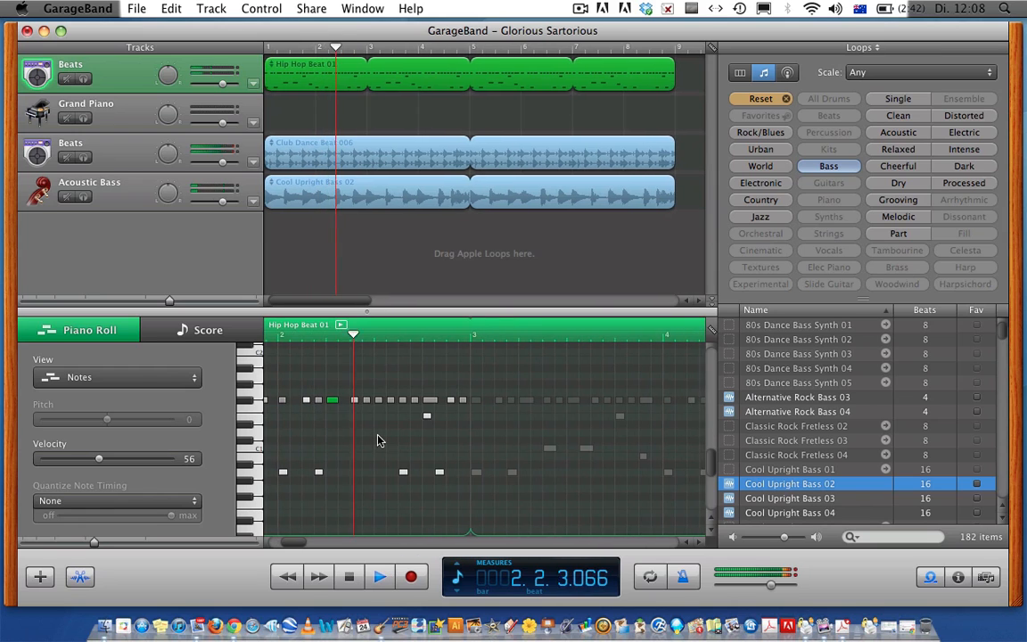
{"action": "left_click", "coordinate": [350, 578]}
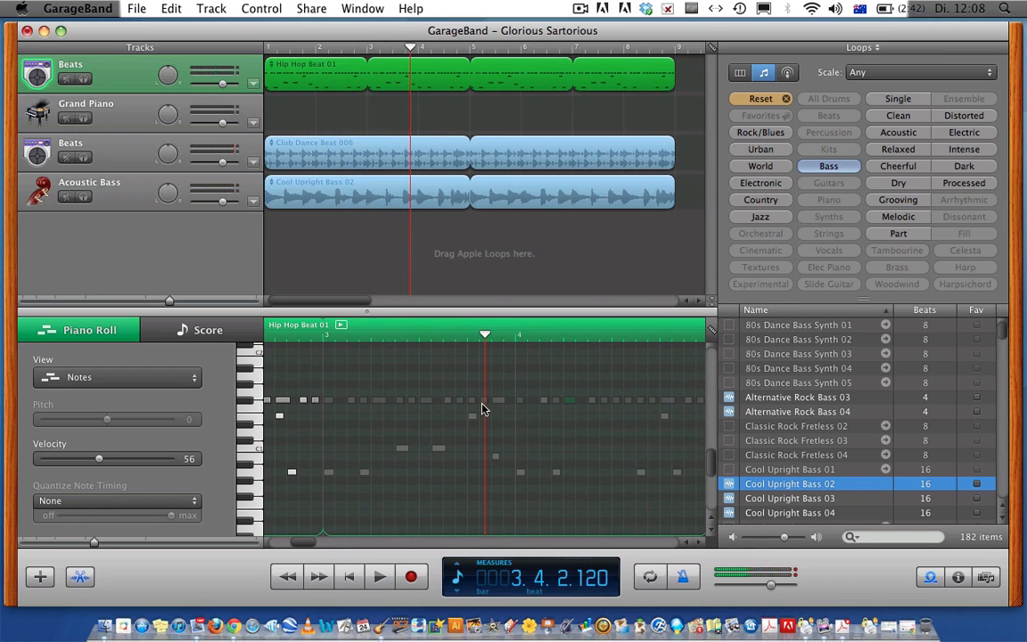
{"action": "left_click", "coordinate": [348, 578]}
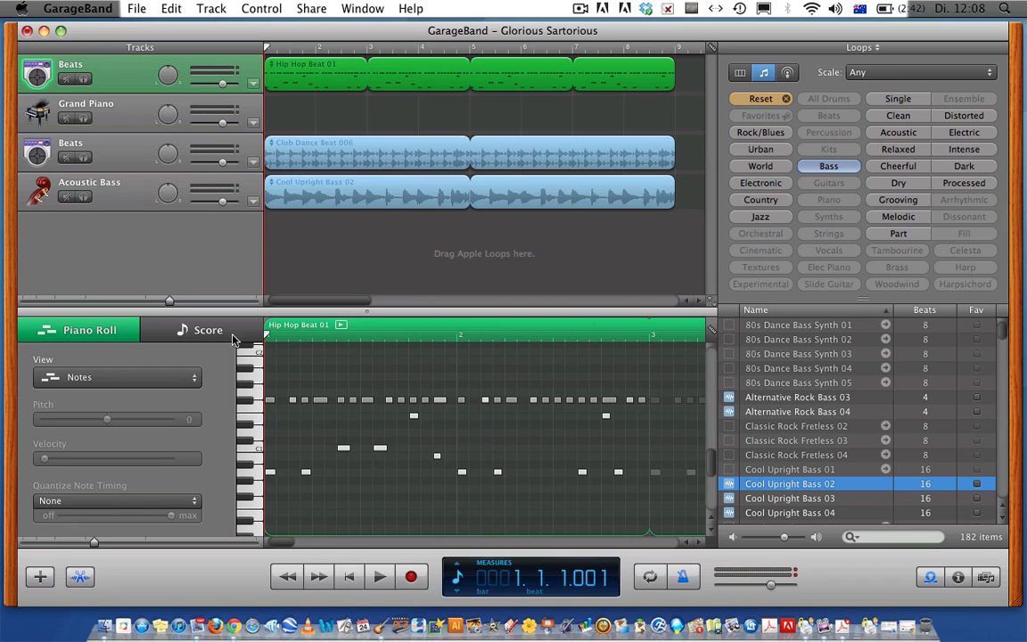
Step: Examine the Club Dance Beat 006 waveform at measure 2, close the editor, and return the playhead to the beginning
{"action": "left_click", "coordinate": [317, 48]}
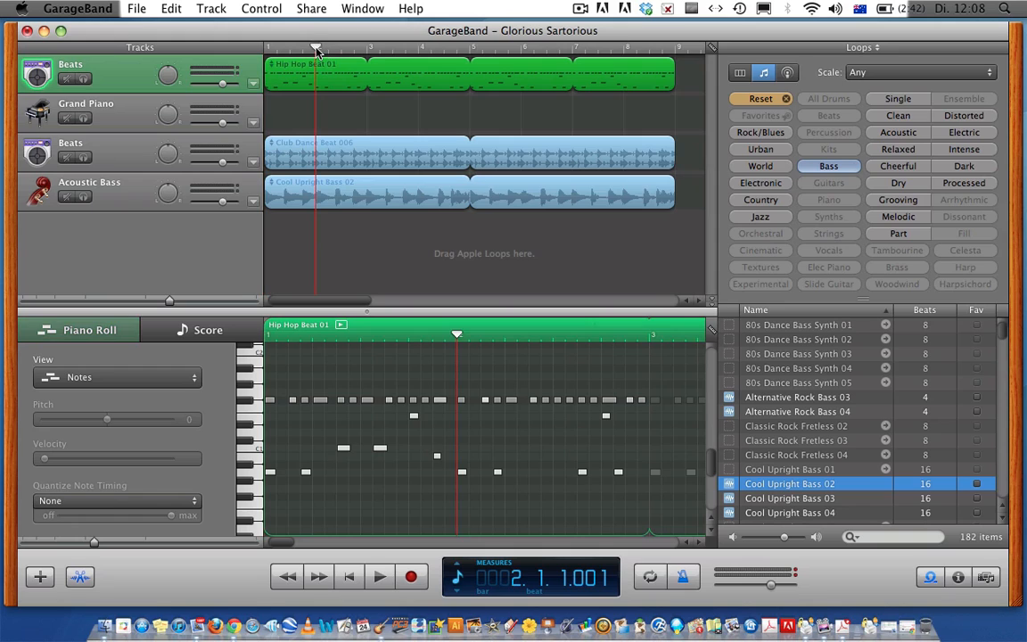
{"action": "left_click", "coordinate": [332, 160]}
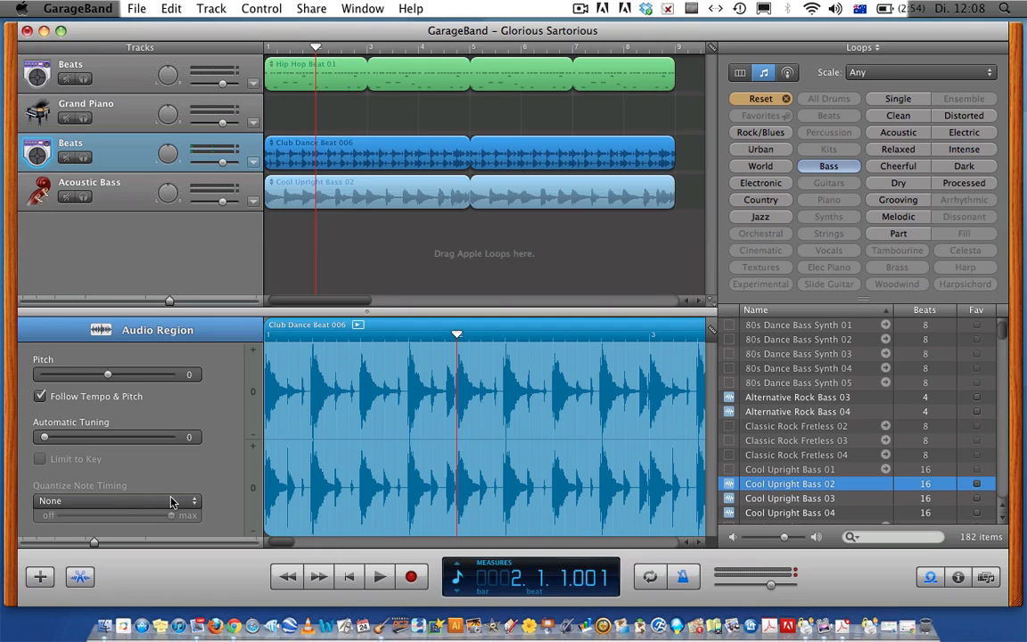
{"action": "left_click", "coordinate": [80, 577]}
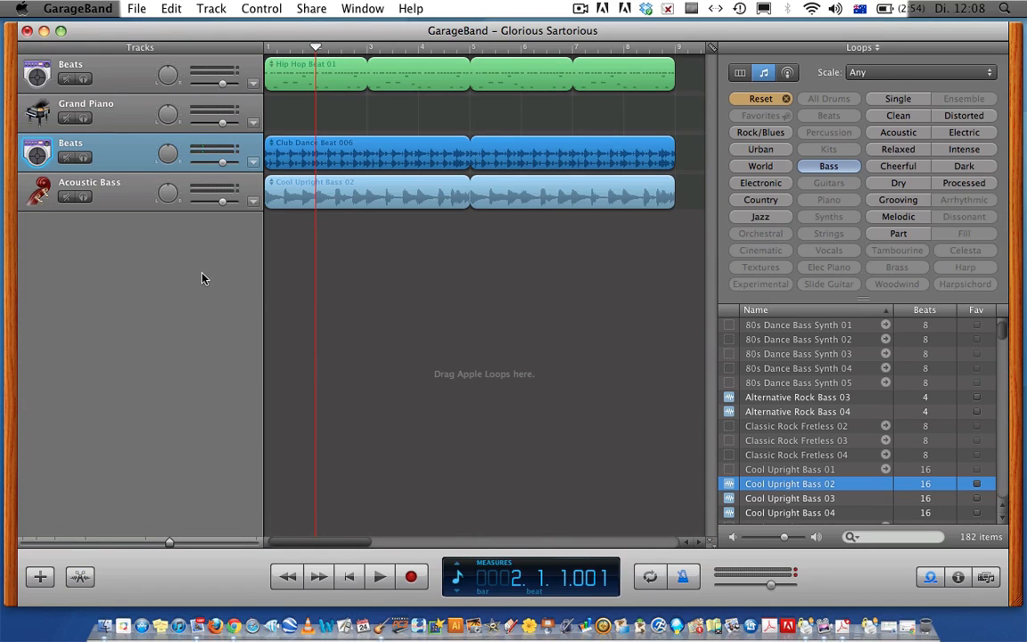
{"action": "left_click", "coordinate": [349, 577]}
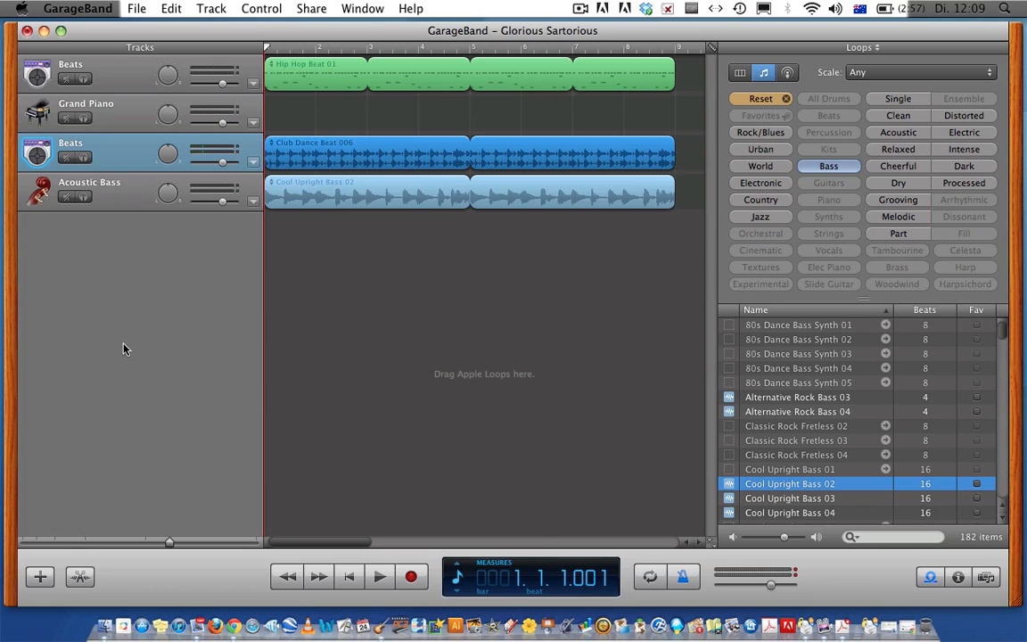
Step: Create a new Software Instrument track and switch the loop library filter from Bass to Piano
{"action": "left_click", "coordinate": [39, 575]}
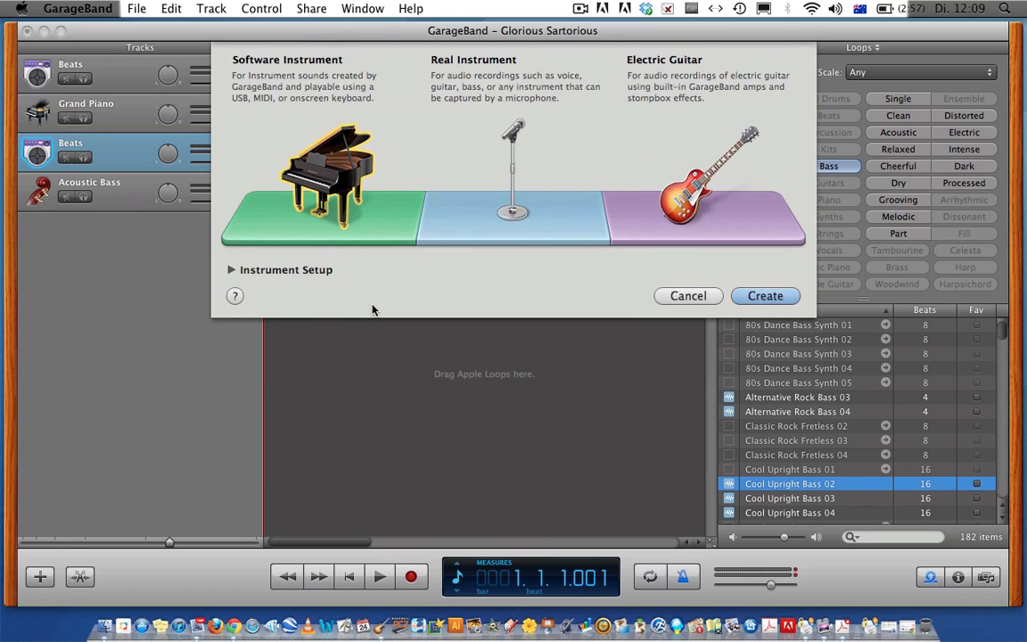
{"action": "left_click", "coordinate": [753, 296]}
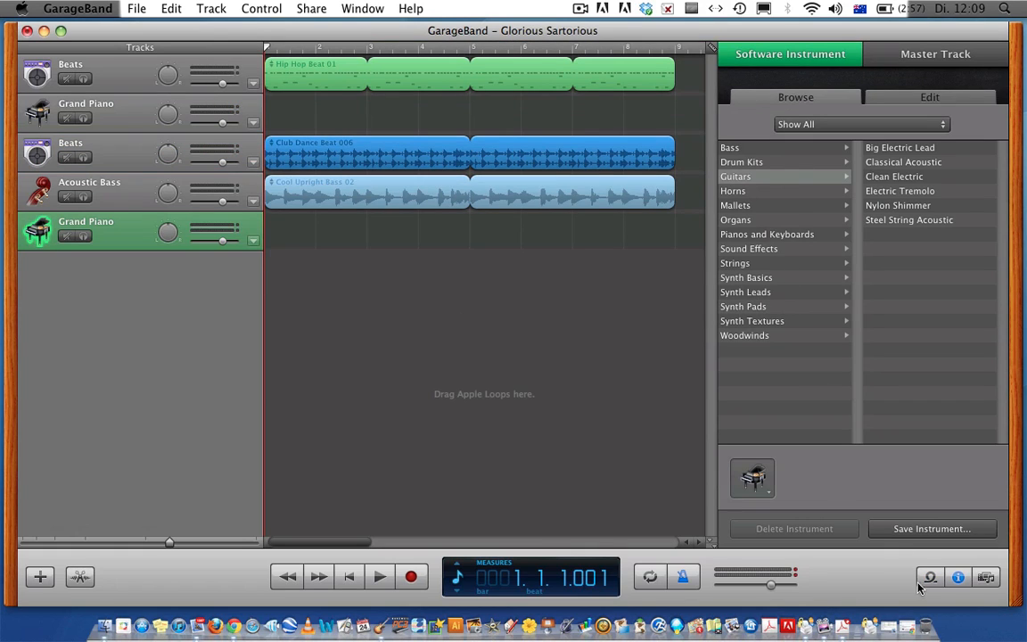
{"action": "left_click", "coordinate": [931, 580]}
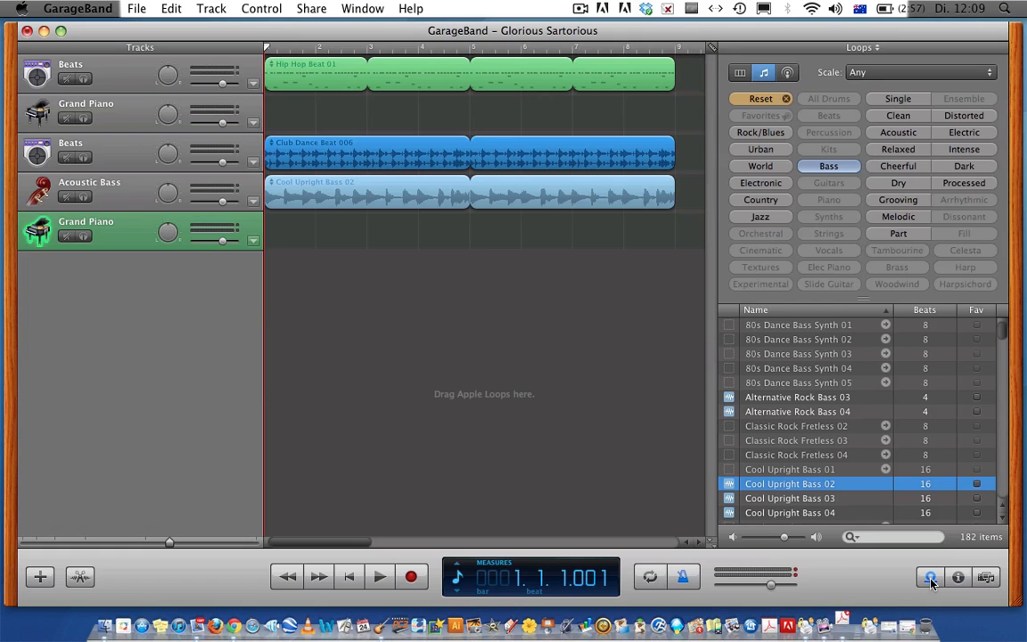
{"action": "left_click", "coordinate": [819, 169]}
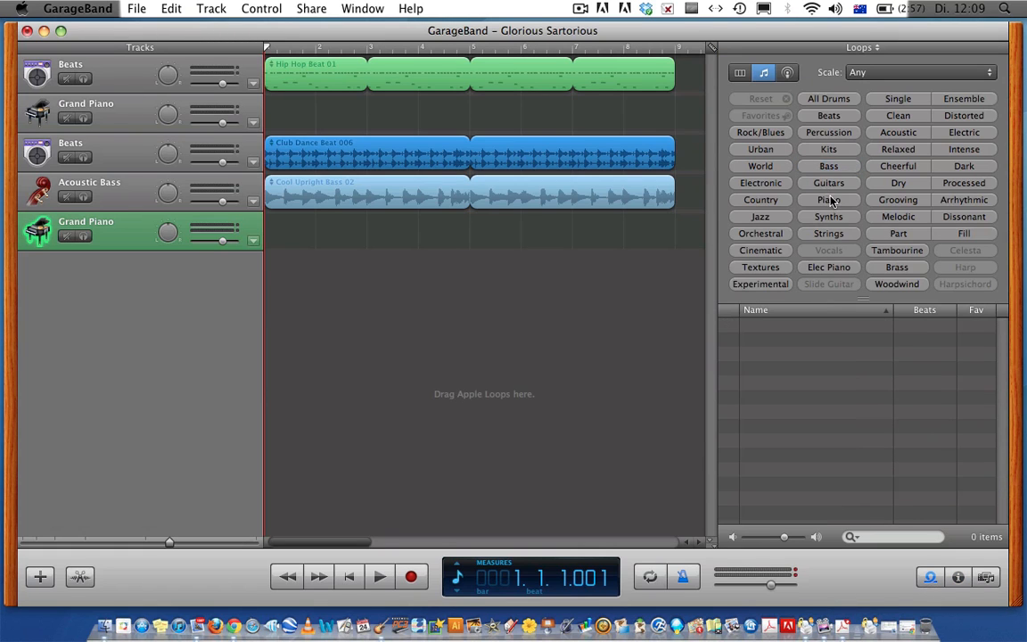
{"action": "left_click", "coordinate": [829, 201]}
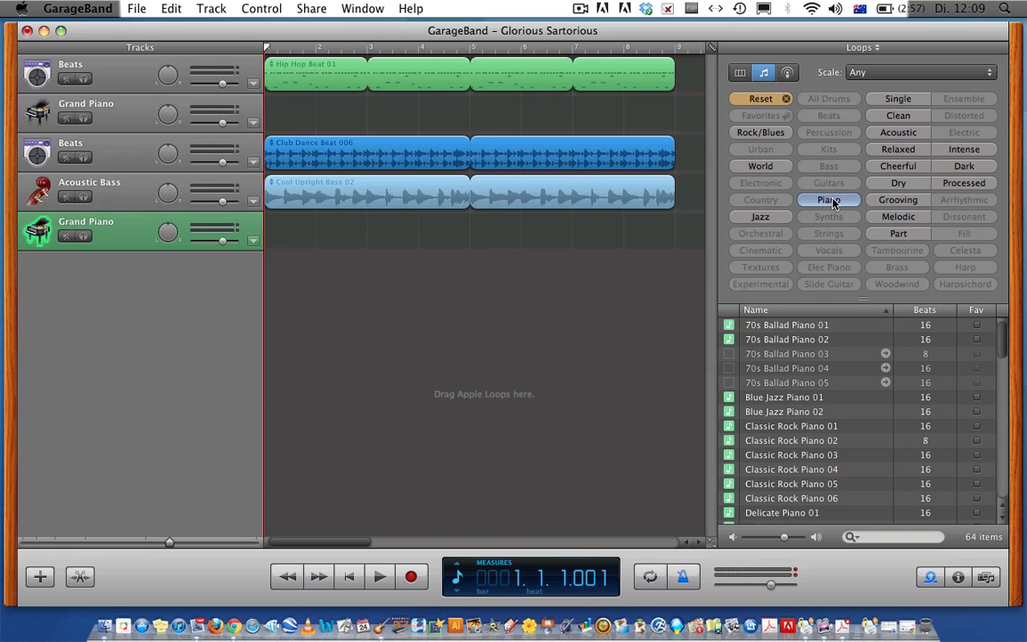
Step: Preview 70s Ballad Piano 01, and place Blue Jazz Piano 01 at measure 1 and Blue Jazz Piano 02 at measure 5 on the new track
{"action": "left_click", "coordinate": [798, 325]}
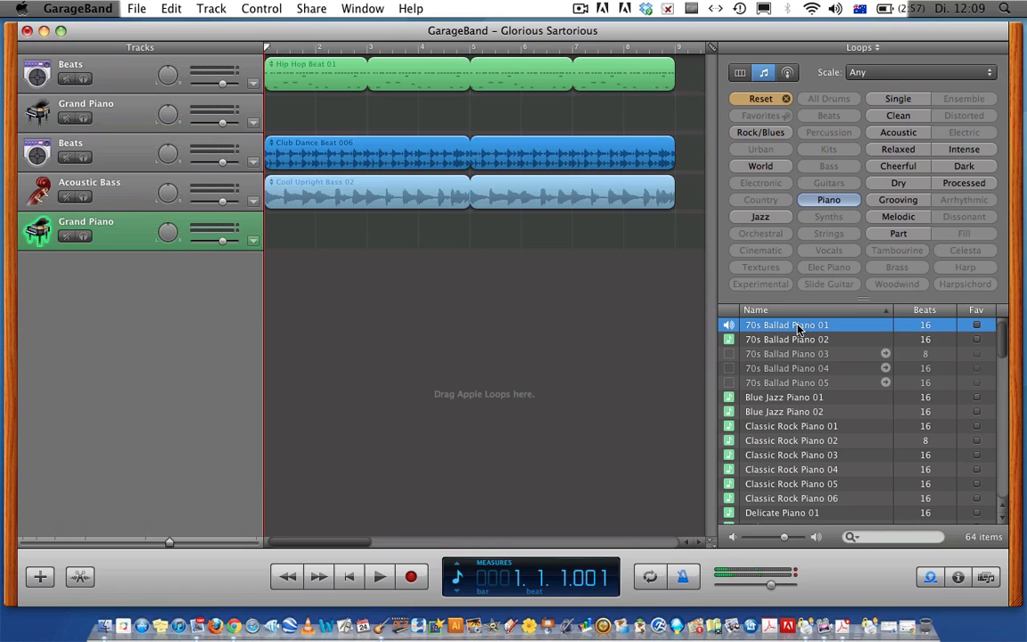
{"action": "left_click", "coordinate": [794, 398]}
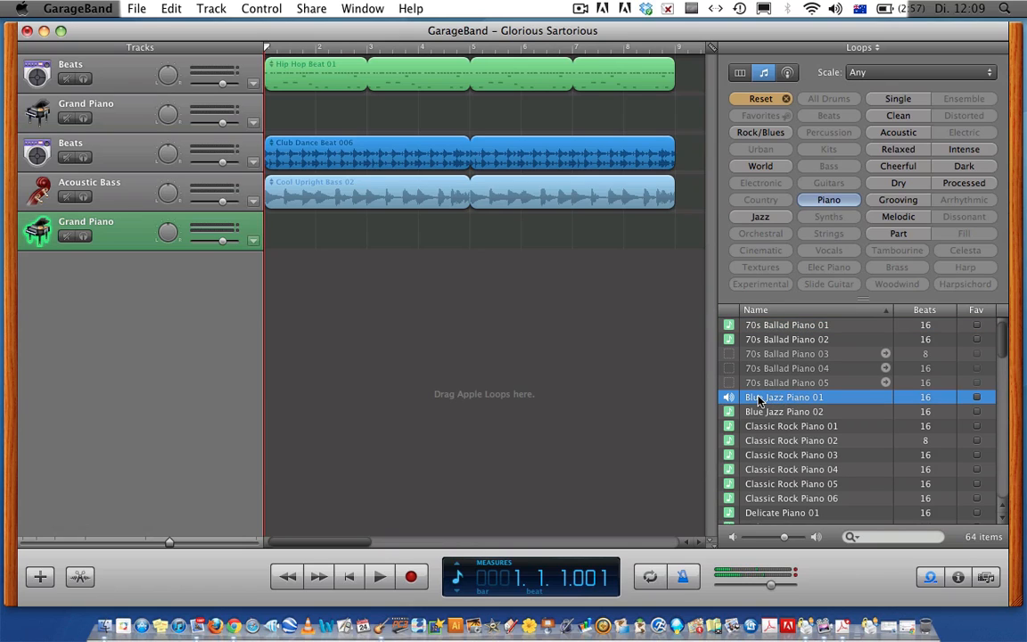
{"action": "left_click_drag", "start_coordinate": [541, 333], "coordinate": [279, 230]}
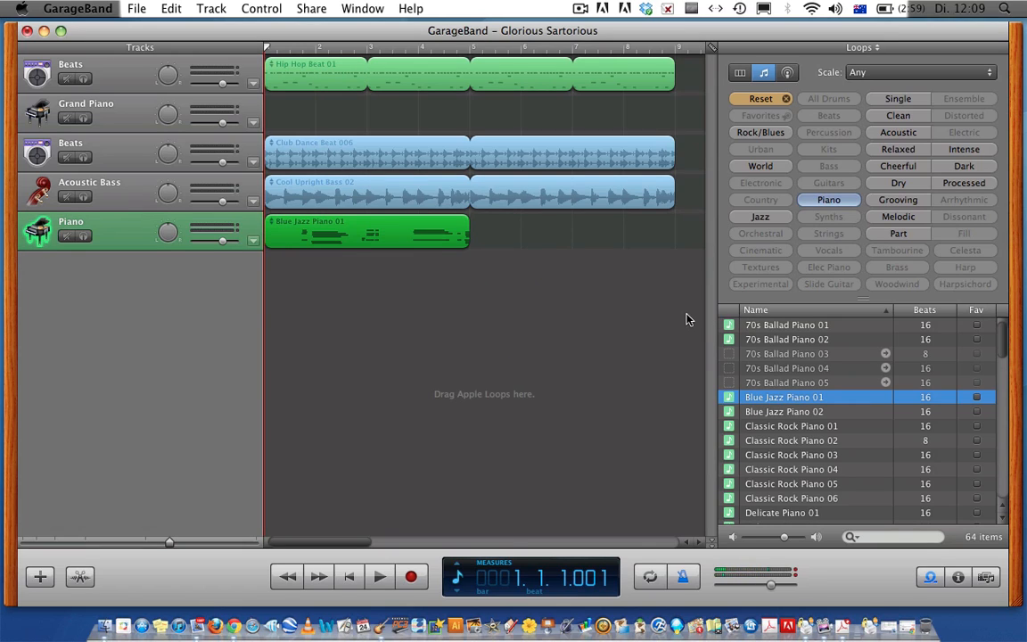
{"action": "left_click", "coordinate": [775, 415]}
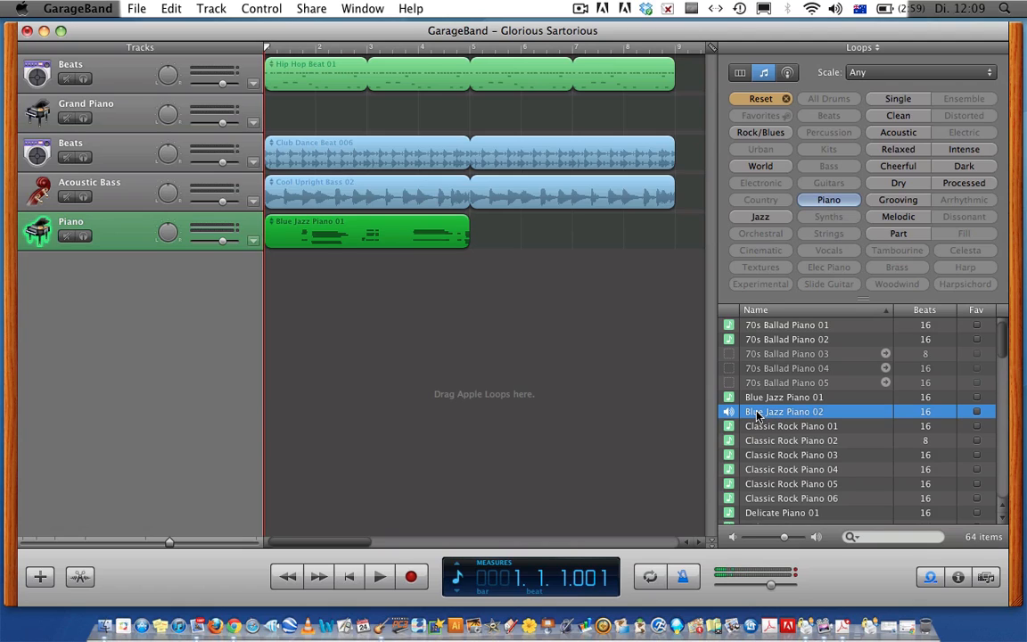
{"action": "left_click_drag", "start_coordinate": [757, 415], "coordinate": [477, 239]}
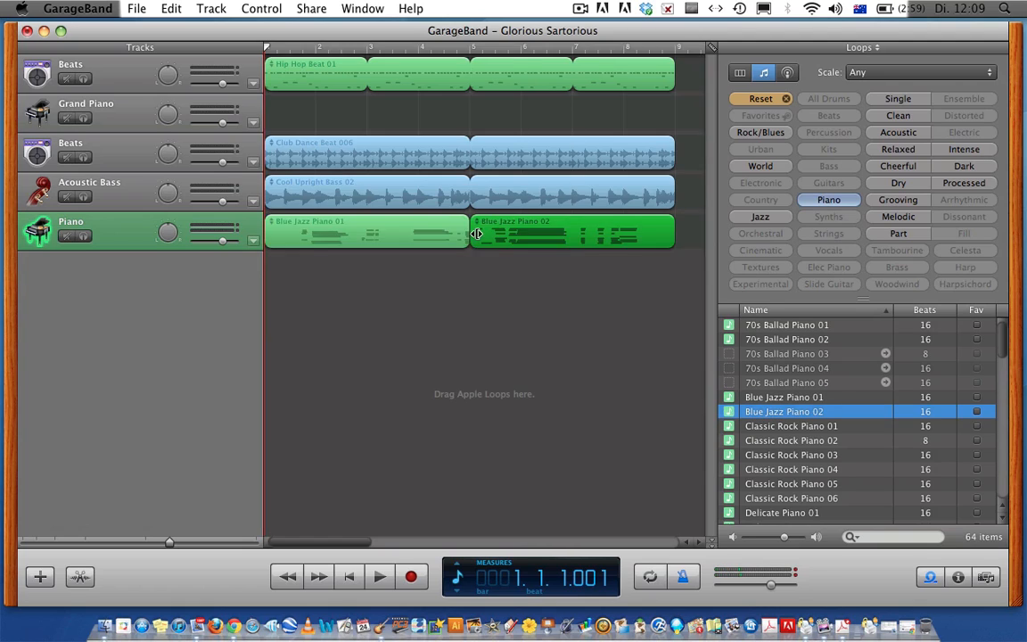
Step: Listen to the song with the piano regions included and return the playhead to the beginning
{"action": "left_click", "coordinate": [378, 578]}
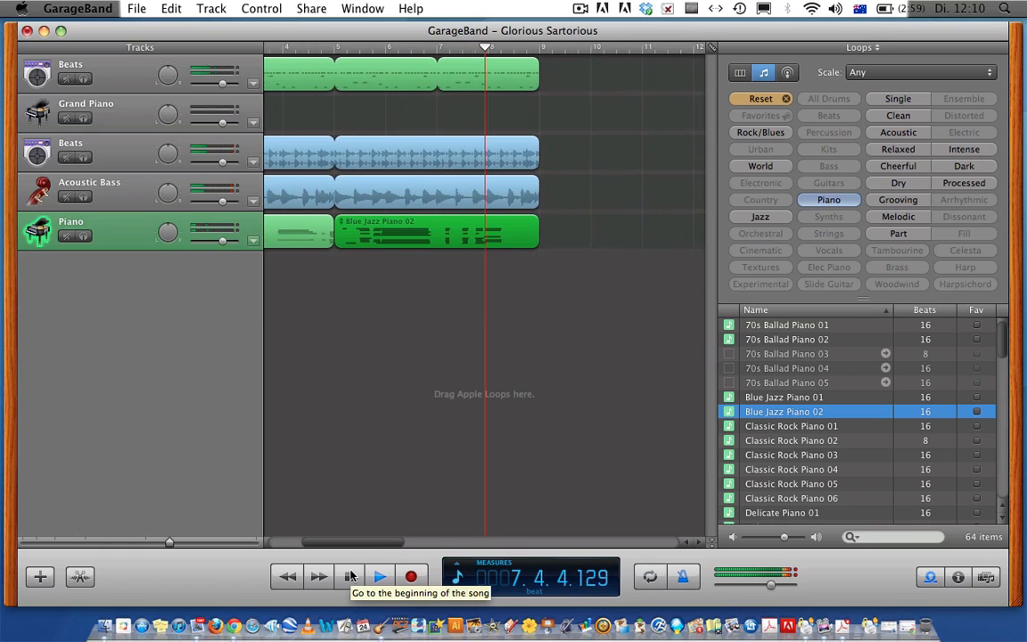
{"action": "key", "text": "space"}
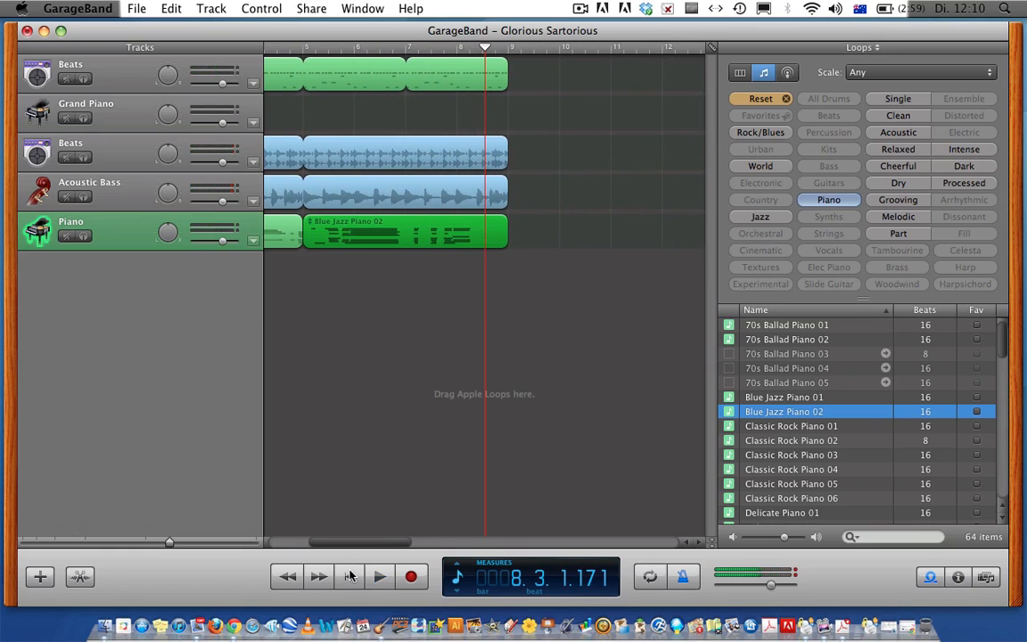
{"action": "left_click", "coordinate": [348, 576]}
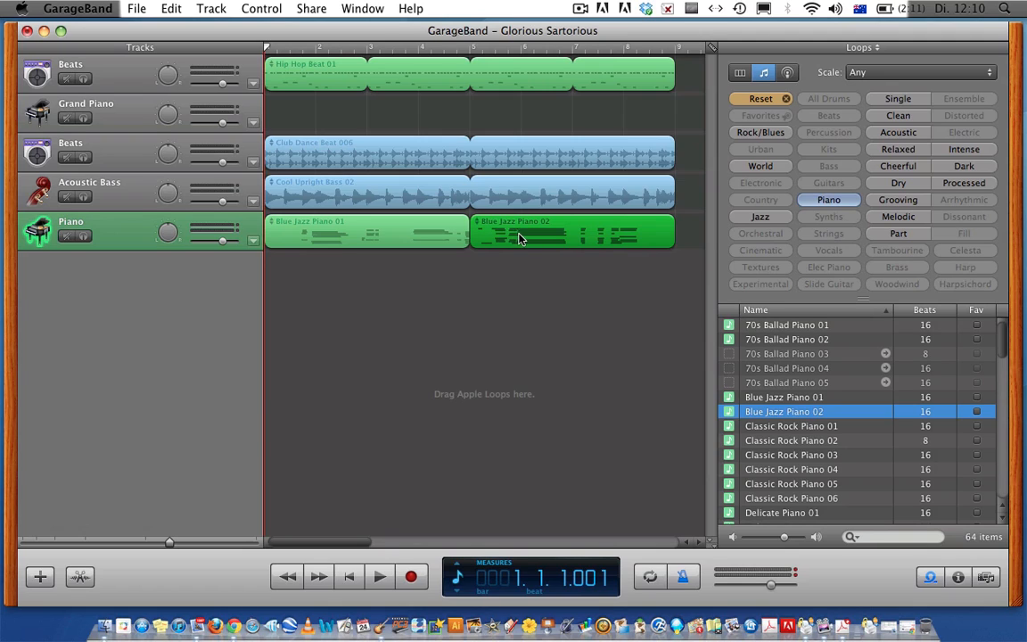
Step: Delete the Blue Jazz Piano 01 region from the first four measures of the piano track
{"action": "left_click", "coordinate": [426, 239]}
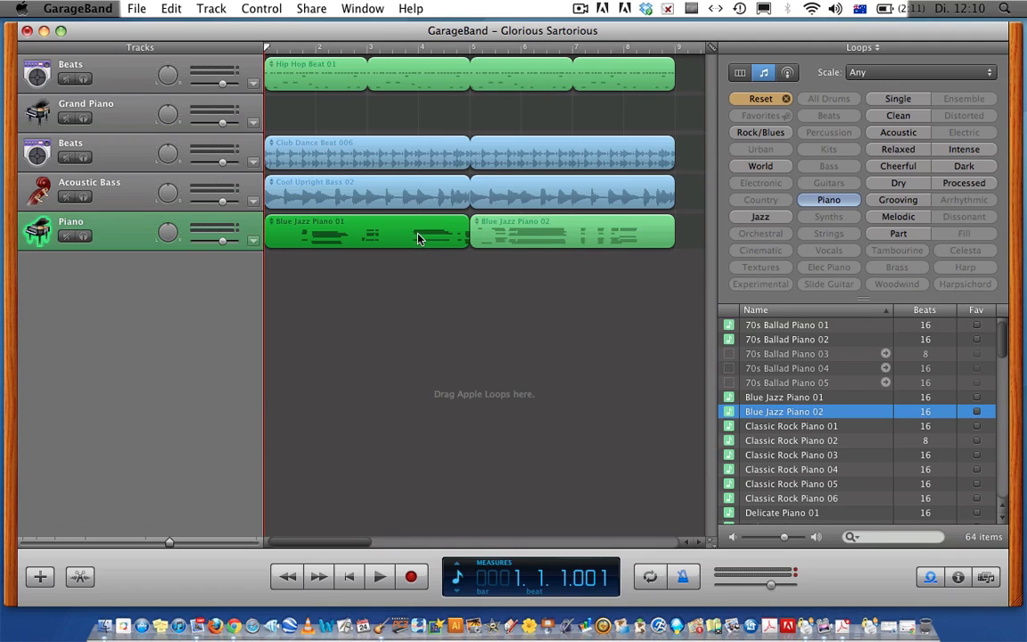
{"action": "left_click", "coordinate": [507, 240]}
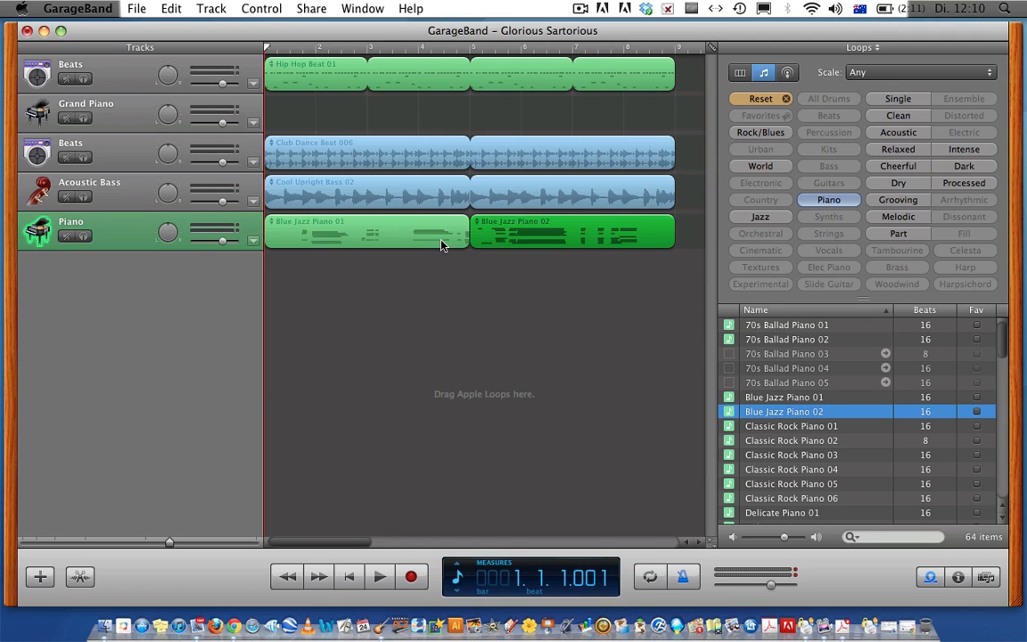
{"action": "left_click", "coordinate": [398, 230]}
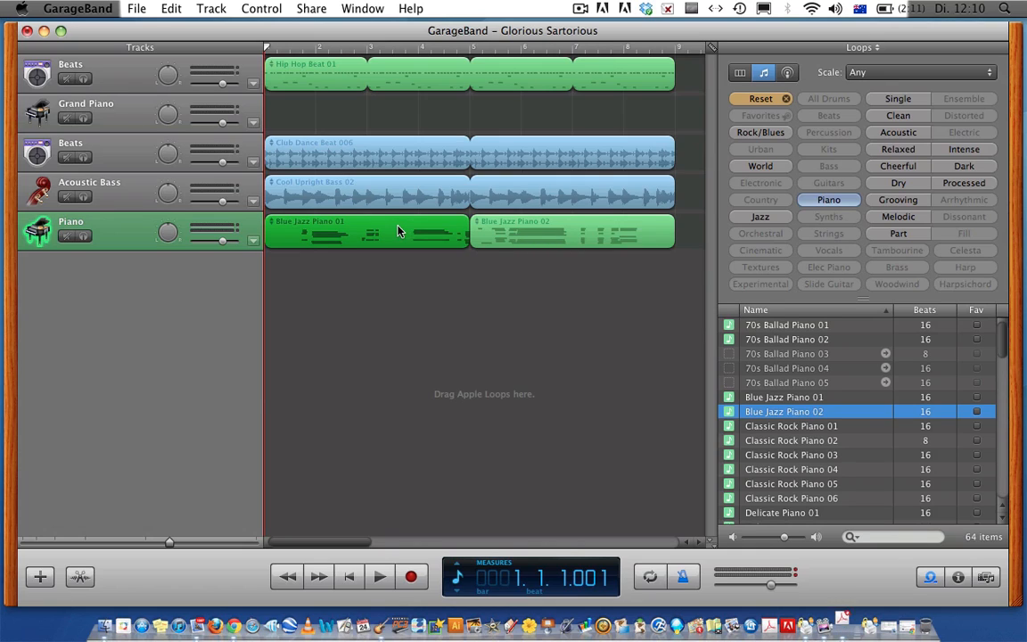
{"action": "key", "text": "Delete"}
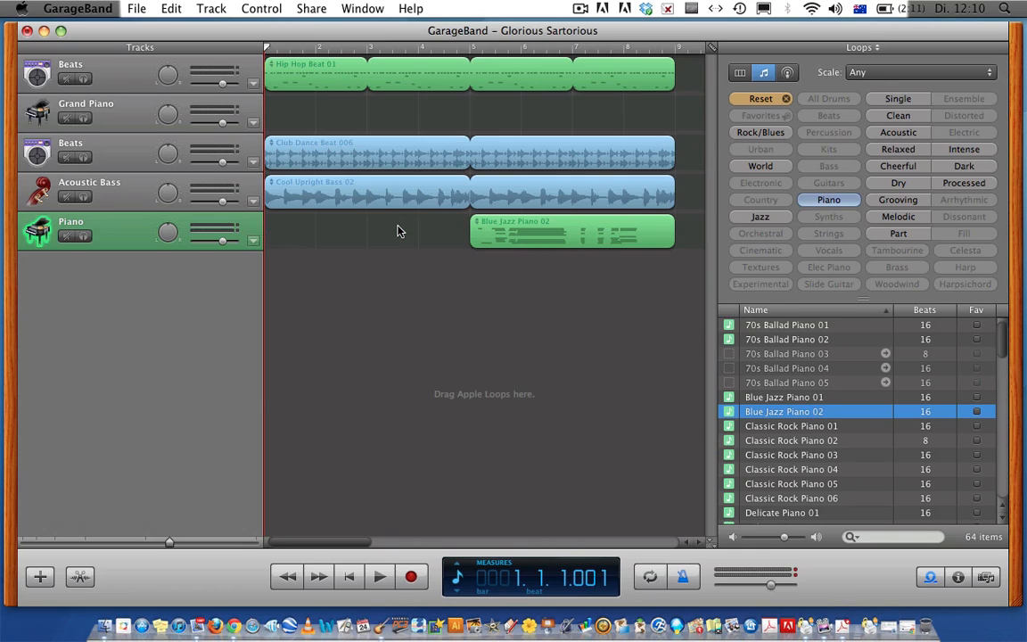
Step: Delete the Blue Jazz Piano 02 region and remove the empty Piano track from the song
{"action": "left_click", "coordinate": [529, 229]}
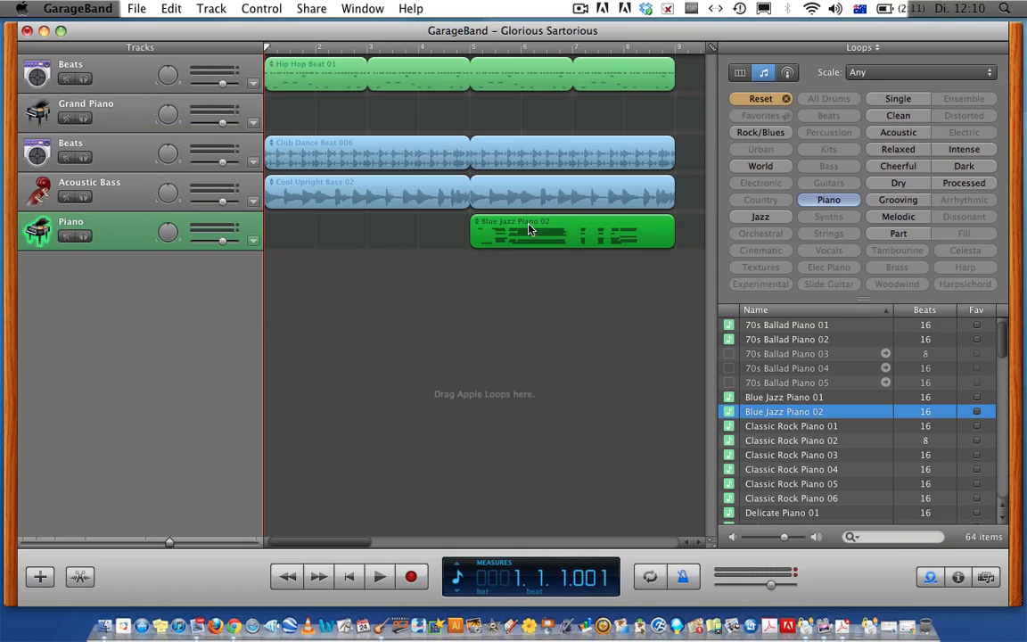
{"action": "left_click", "coordinate": [170, 8]}
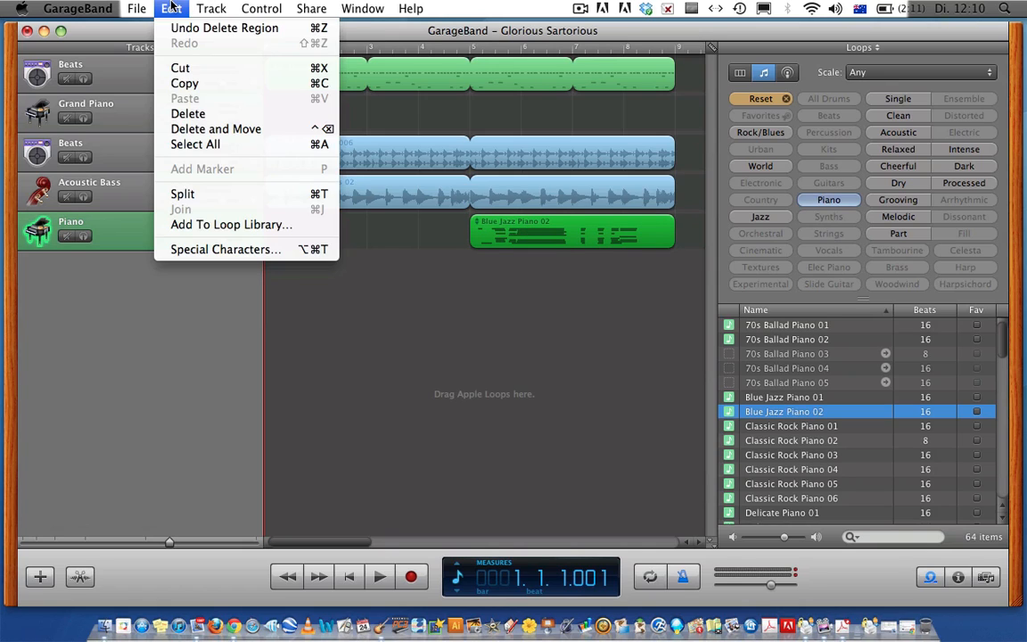
{"action": "left_click", "coordinate": [204, 114]}
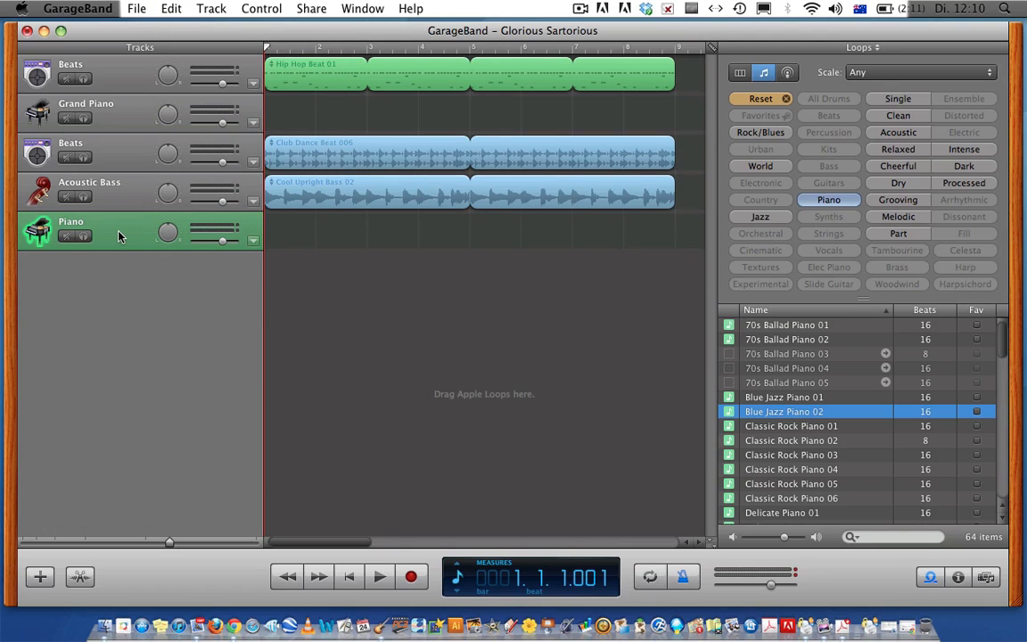
{"action": "left_click", "coordinate": [210, 8]}
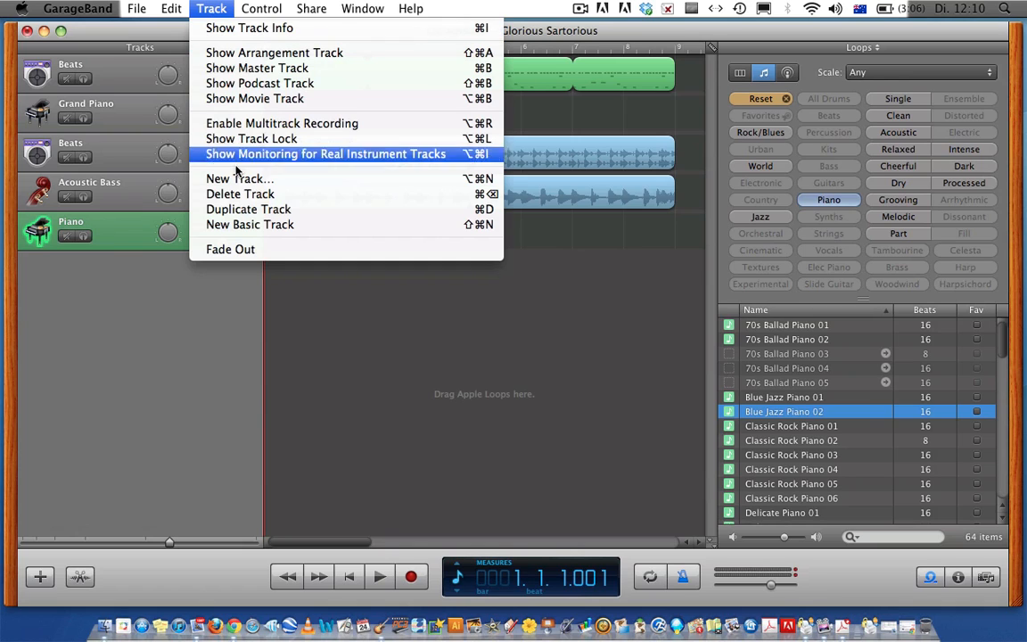
{"action": "left_click", "coordinate": [247, 194]}
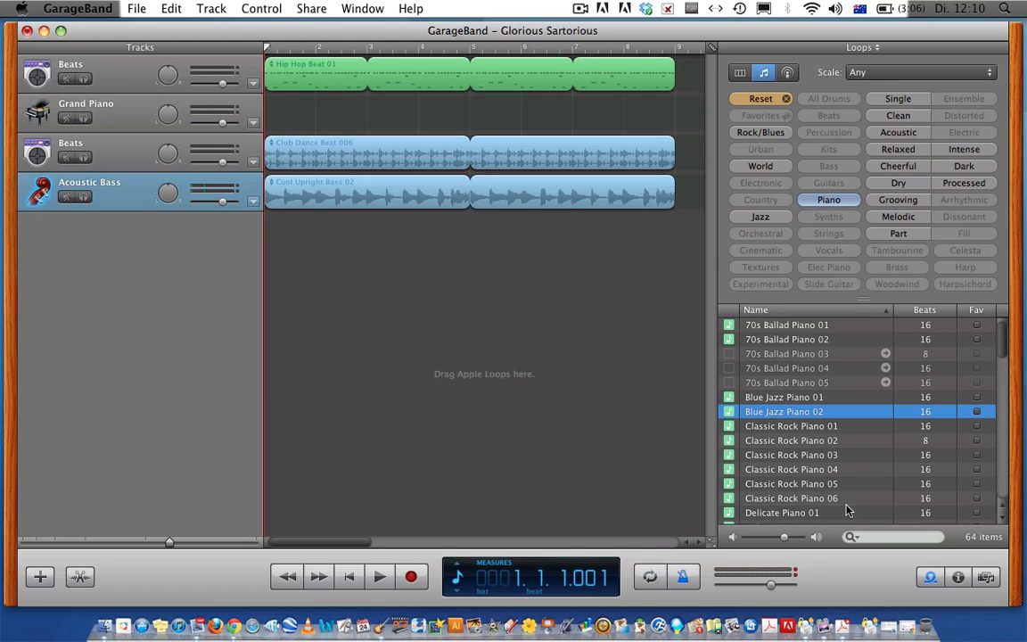
Step: Switch the loop library filter from Piano to Relaxed, preview Borealis, and place it on a new track at measure 1
{"action": "left_click", "coordinate": [846, 202]}
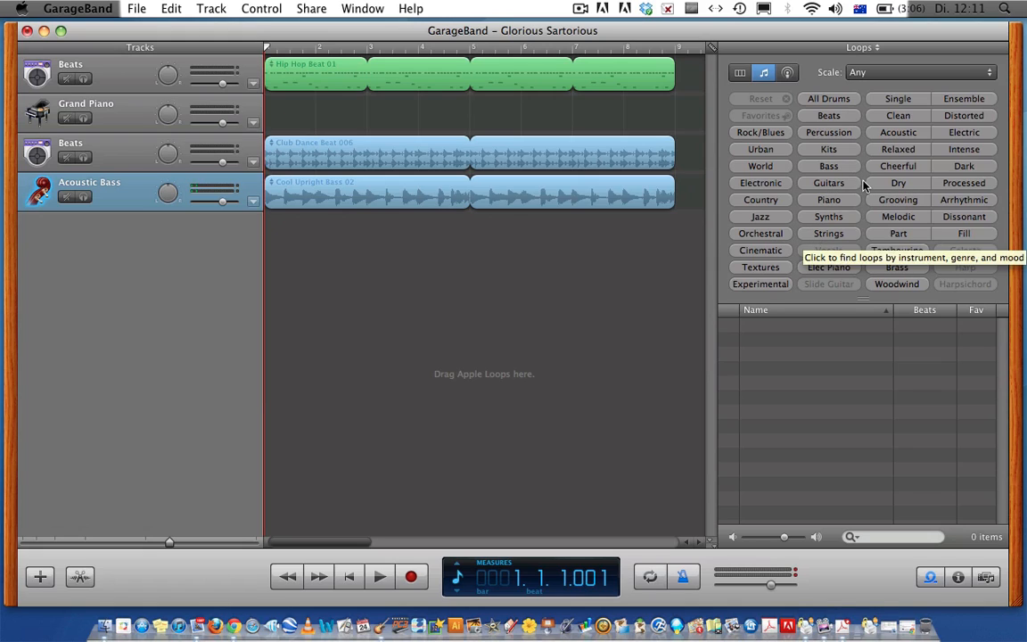
{"action": "left_click", "coordinate": [896, 151]}
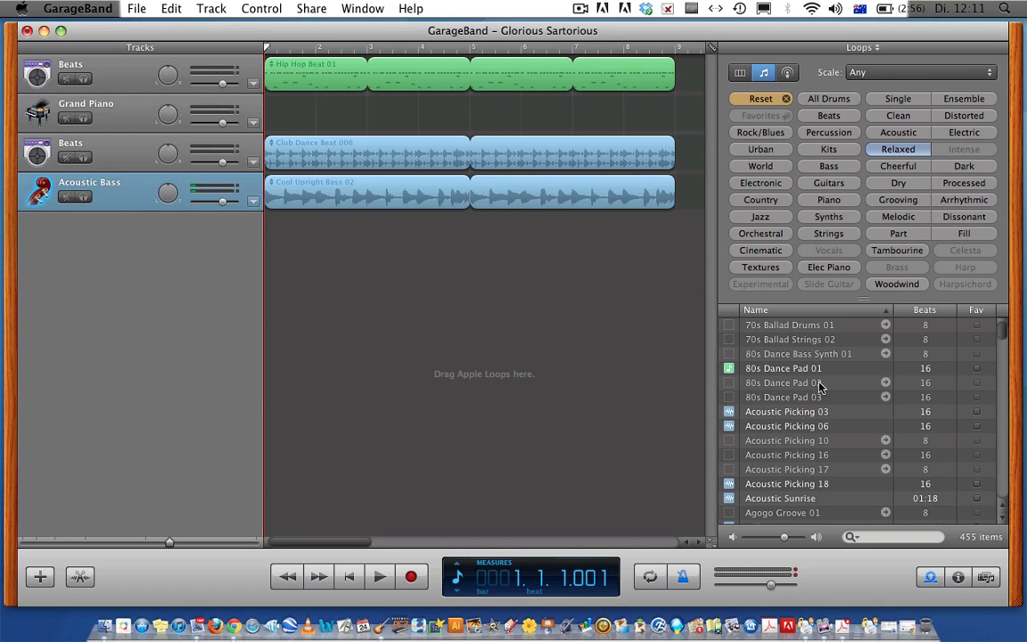
{"action": "scroll", "coordinate": [784, 403], "scroll_direction": "down", "scroll_amount": 10}
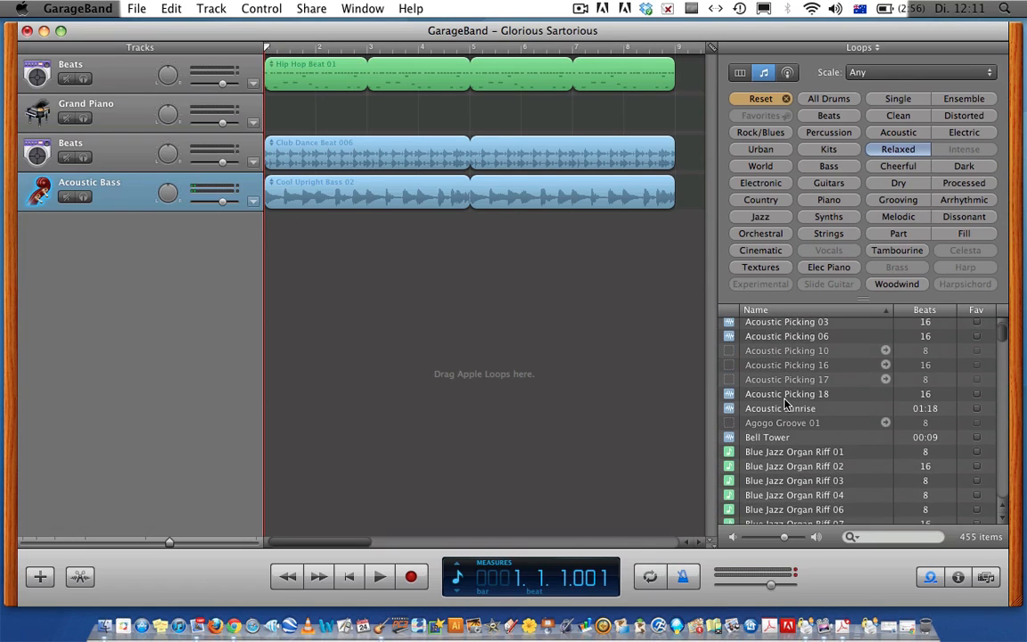
{"action": "scroll", "coordinate": [784, 402], "scroll_direction": "down", "scroll_amount": 1}
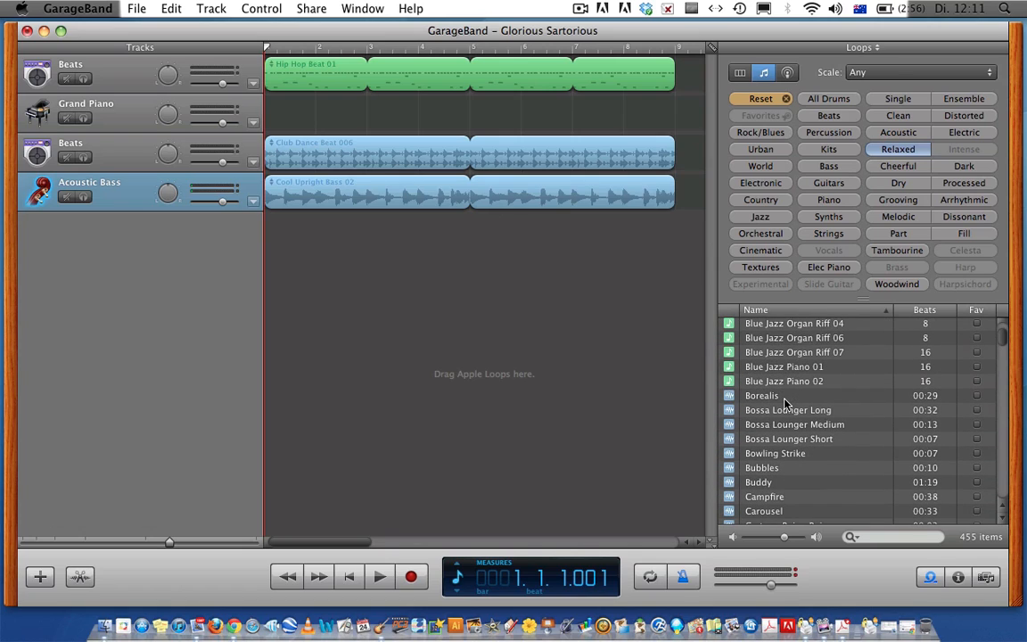
{"action": "left_click", "coordinate": [770, 397]}
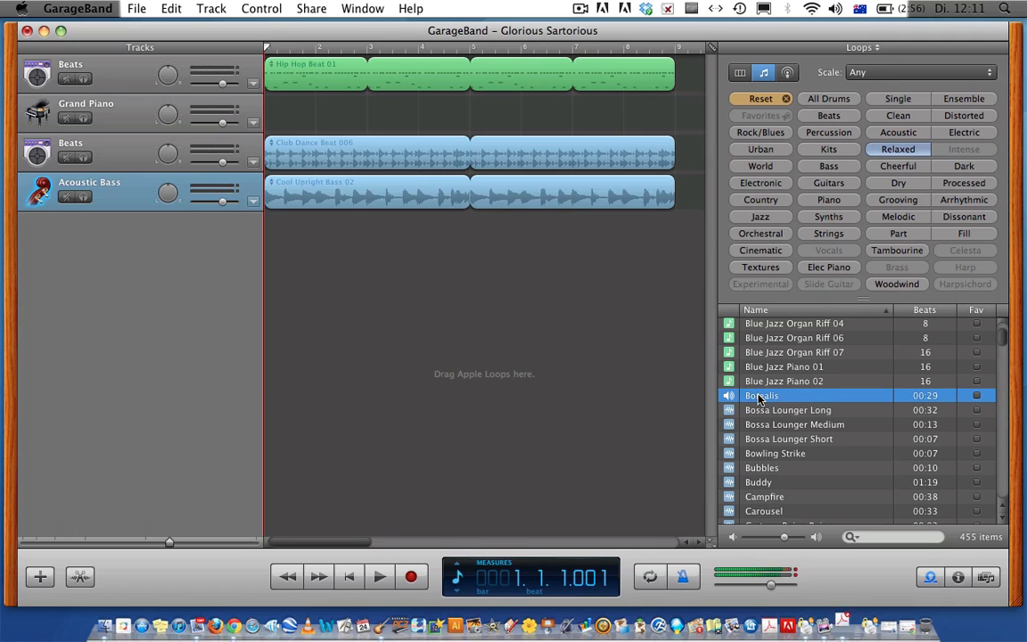
{"action": "left_click_drag", "start_coordinate": [756, 398], "coordinate": [280, 245]}
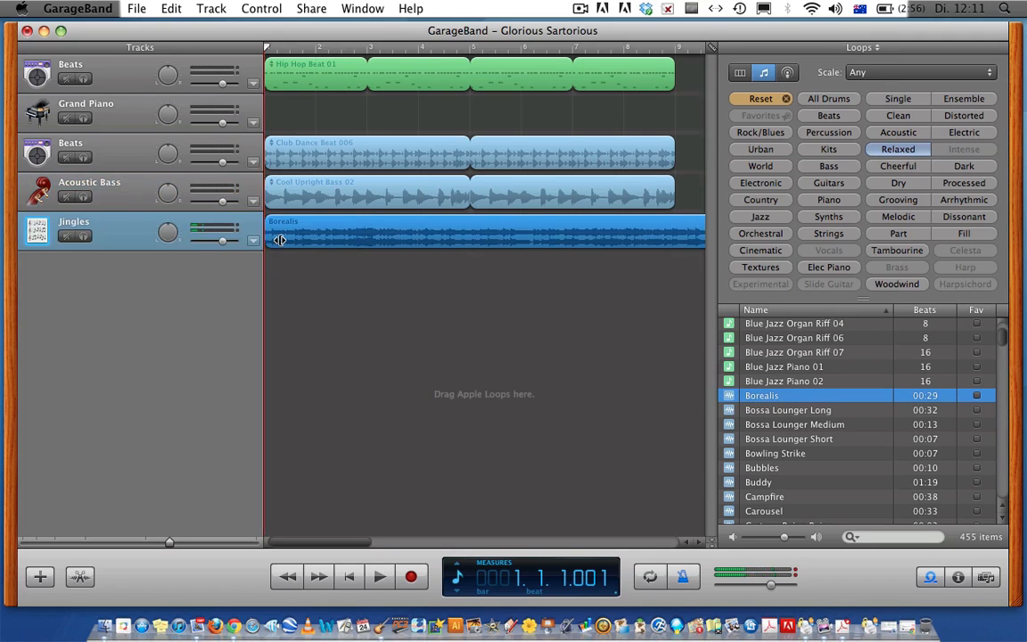
Step: Listen to the song with the Borealis loop included and return the playhead to the beginning
{"action": "left_click", "coordinate": [378, 577]}
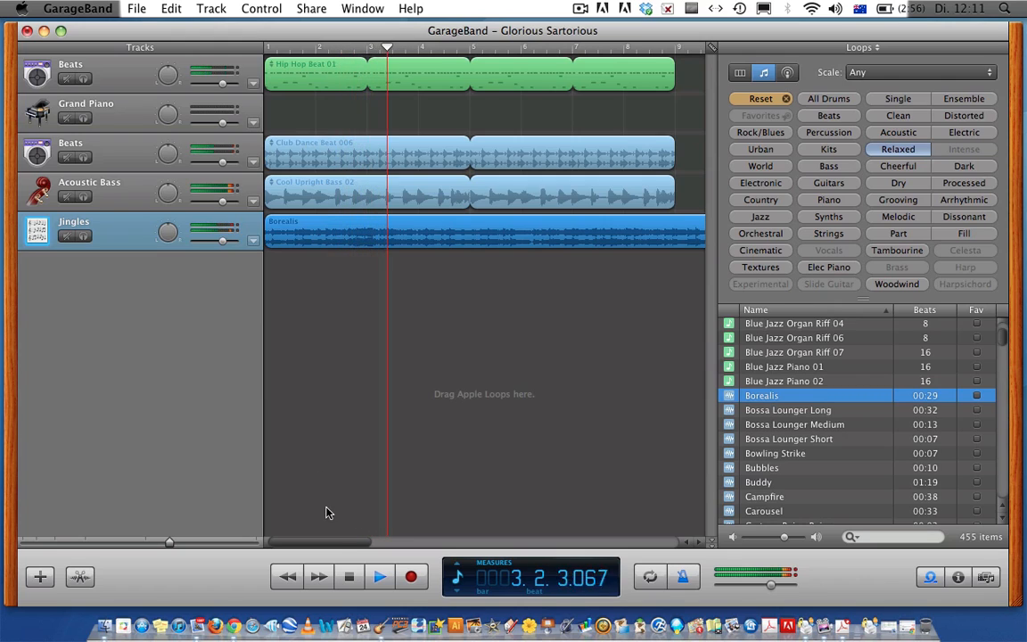
{"action": "left_click", "coordinate": [349, 578]}
{"action": "left_click", "coordinate": [349, 577]}
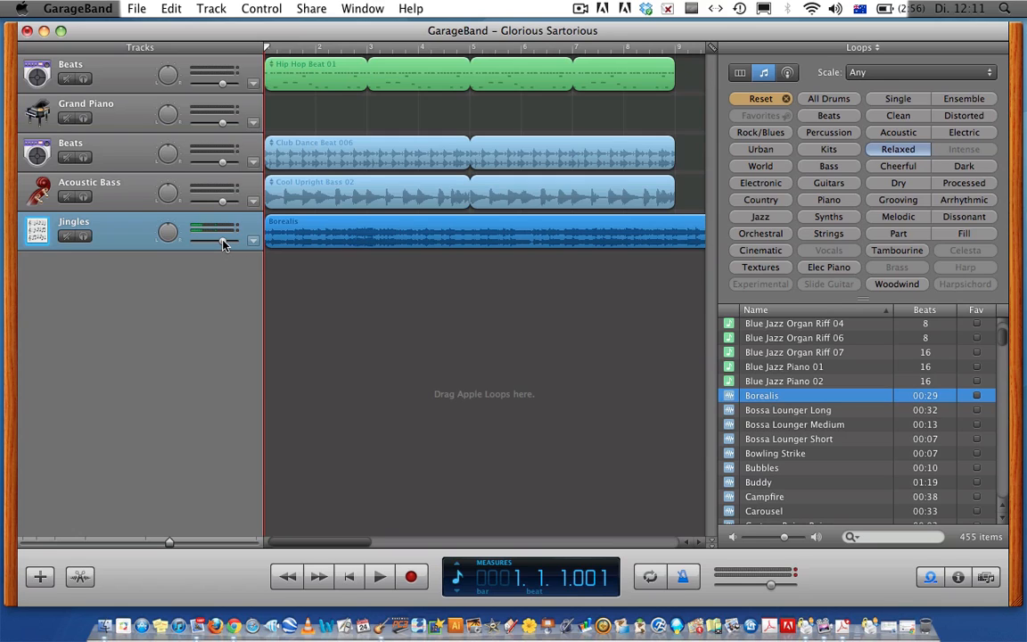
Step: Lower the volume of the Jingles track, listen to the new mix, and return the playhead to the beginning
{"action": "left_click_drag", "start_coordinate": [222, 241], "coordinate": [208, 243]}
{"action": "left_click_drag", "start_coordinate": [209, 244], "coordinate": [208, 243]}
{"action": "left_click_drag", "start_coordinate": [165, 76], "coordinate": [169, 103]}
{"action": "left_click_drag", "start_coordinate": [169, 155], "coordinate": [164, 135]}
{"action": "left_click", "coordinate": [379, 577]}
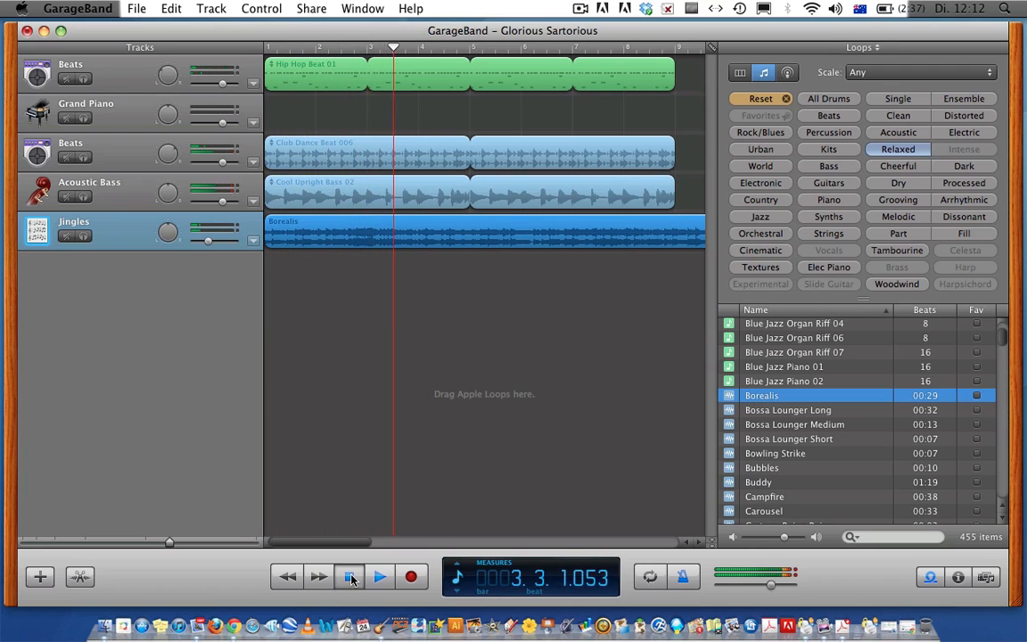
{"action": "left_click", "coordinate": [350, 577]}
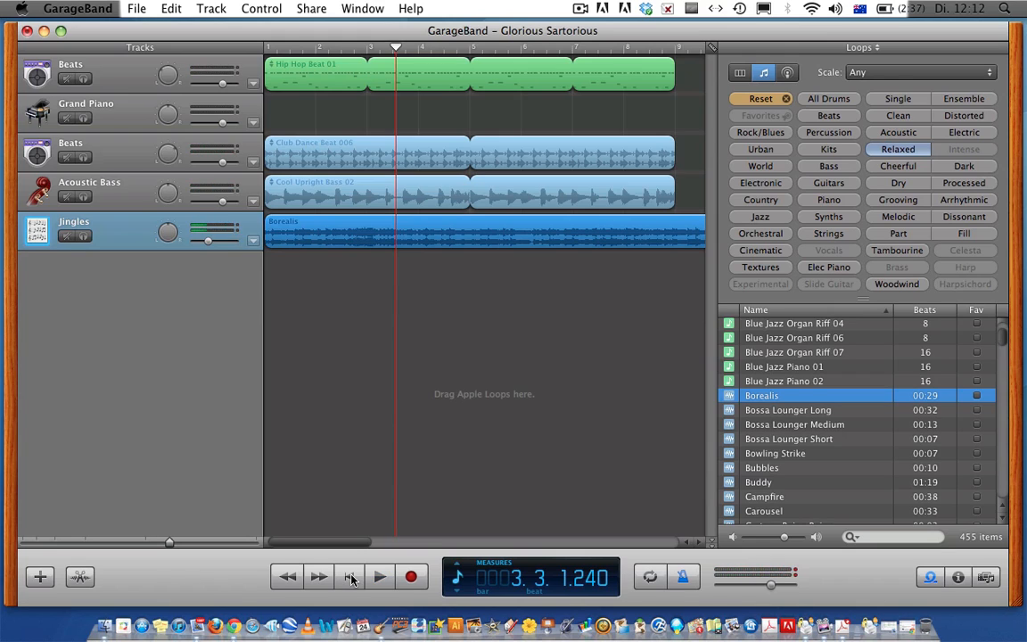
{"action": "left_click", "coordinate": [350, 577]}
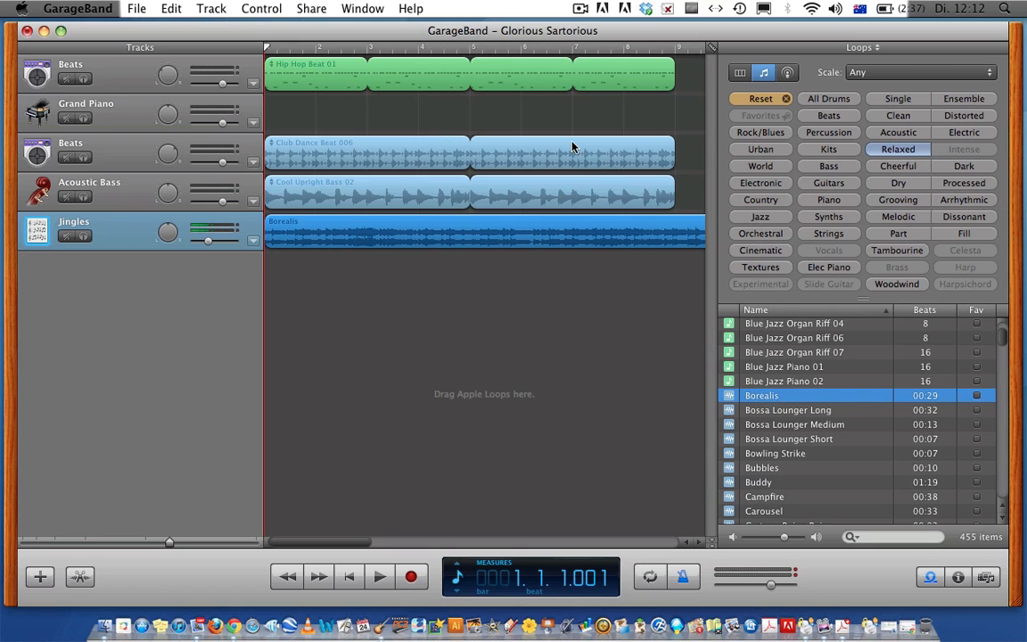
Step: Hide the loop library and zoom the timeline out until the whole Borealis region fits in view
{"action": "left_click_drag", "start_coordinate": [356, 541], "coordinate": [308, 542]}
{"action": "left_click", "coordinate": [930, 578]}
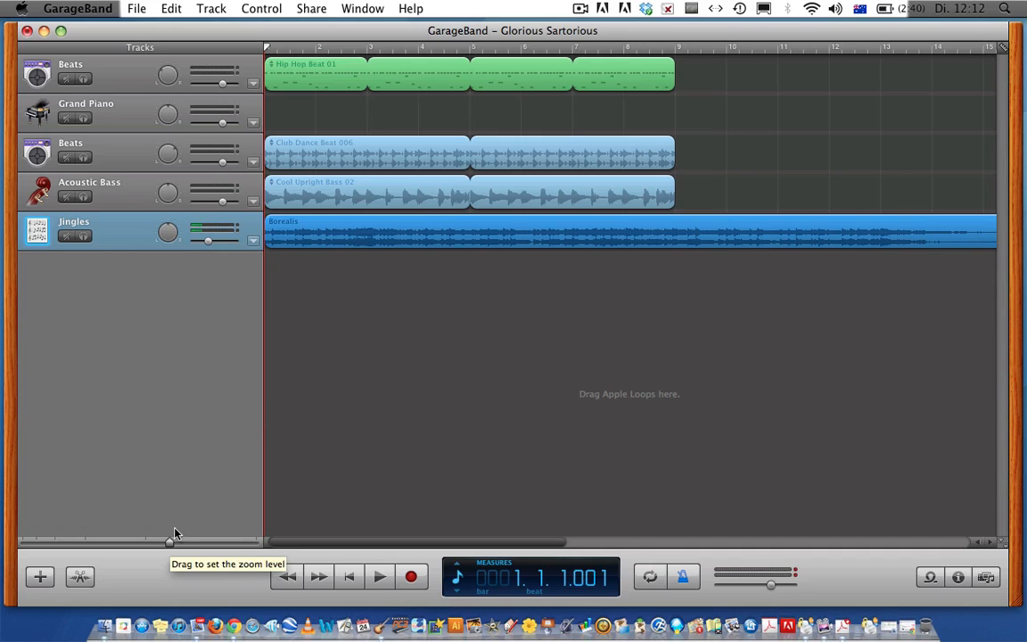
{"action": "mouse_move", "coordinate": [171, 545]}
{"action": "left_mouse_down"}
{"action": "mouse_move", "coordinate": [206, 544]}
{"action": "mouse_move", "coordinate": [123, 548]}
{"action": "mouse_move", "coordinate": [155, 546]}
{"action": "left_mouse_up"}
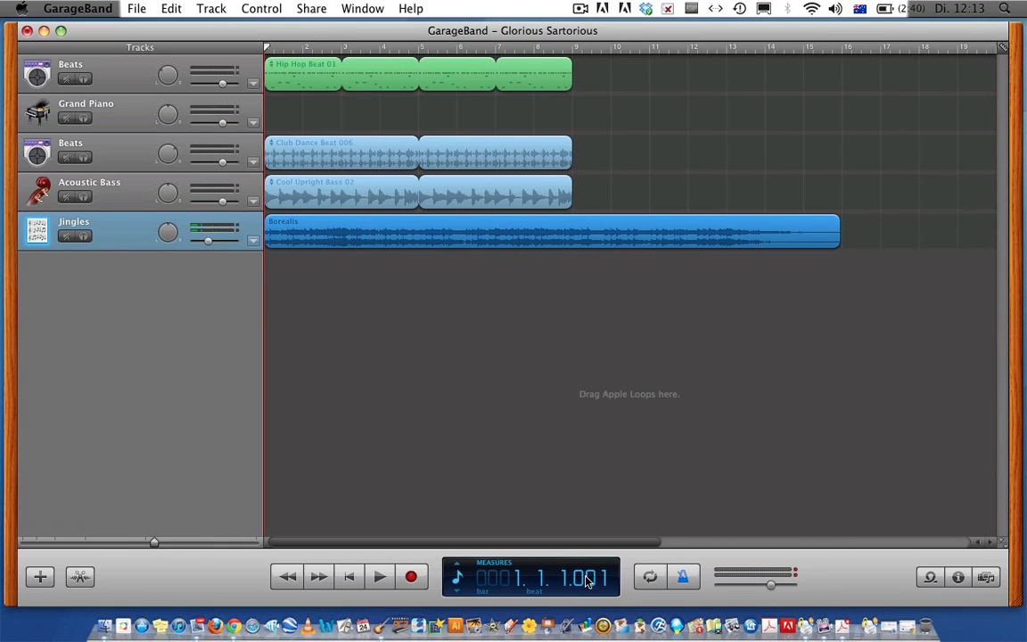
Step: Show song positions as time, check the end of the Borealis region with the playhead, and return it to the beginning
{"action": "left_click", "coordinate": [456, 573]}
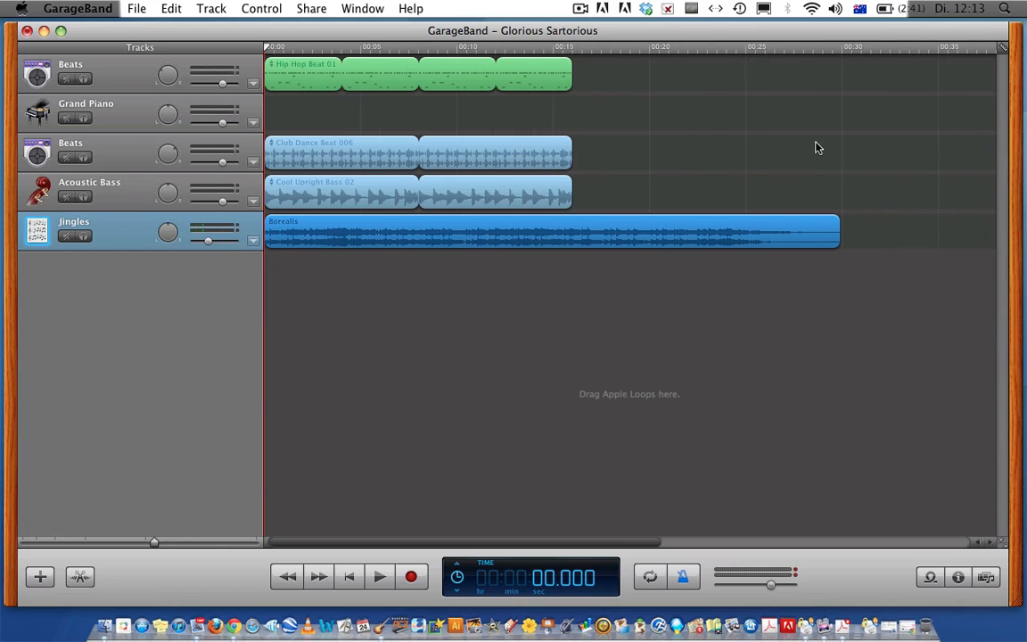
{"action": "left_click", "coordinate": [824, 46]}
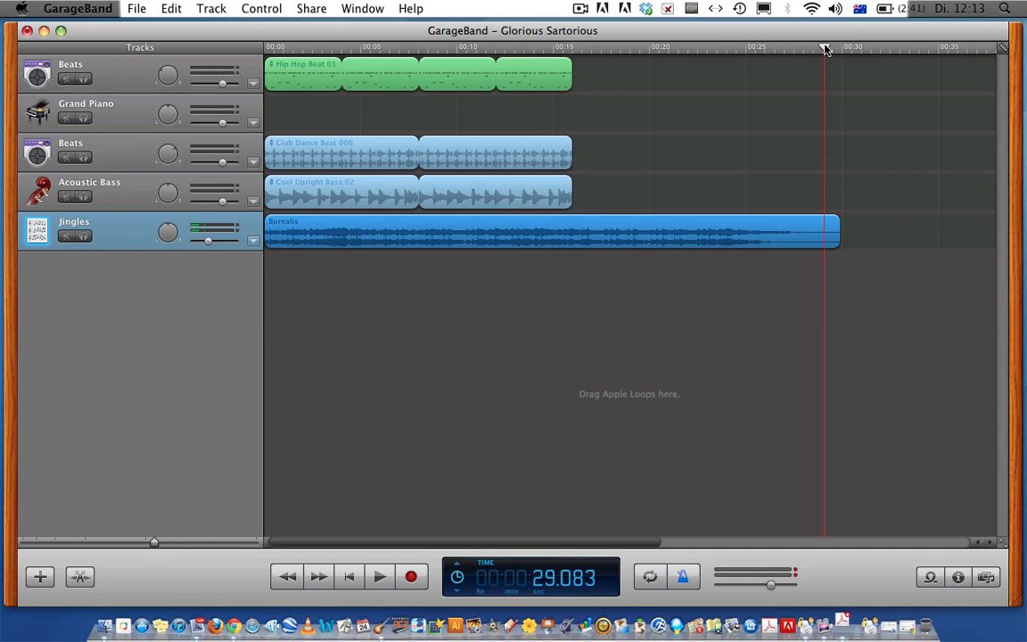
{"action": "left_click", "coordinate": [841, 46]}
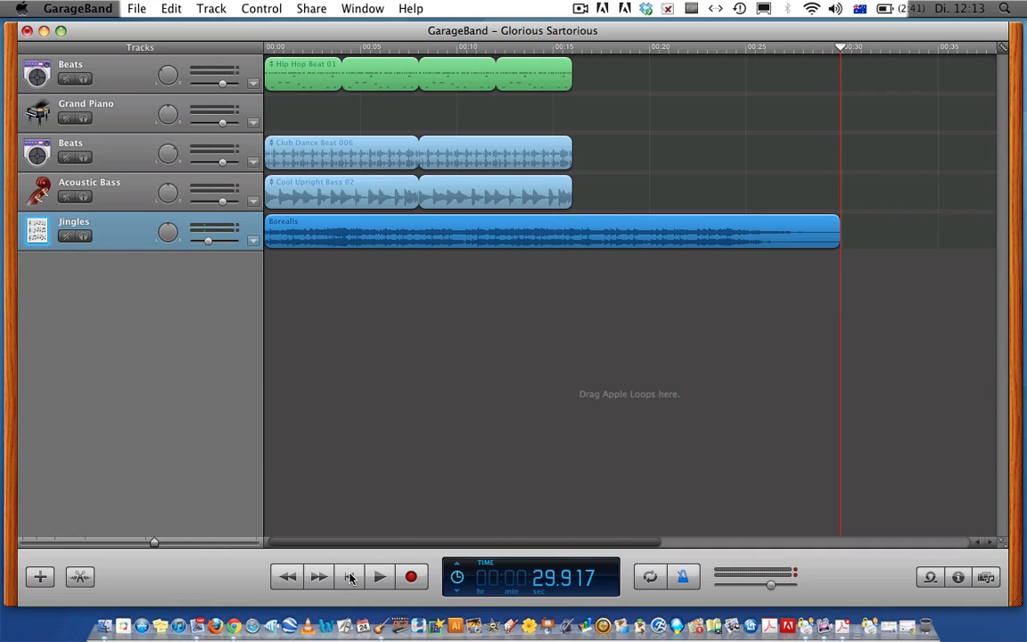
{"action": "key", "text": "Home"}
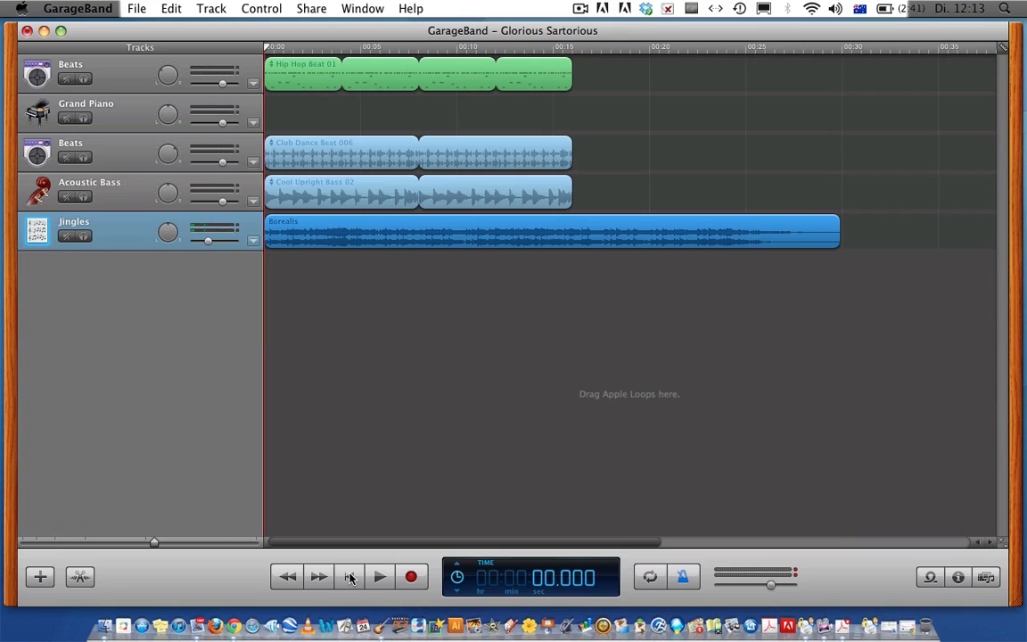
Step: Show the project's key, tempo and signature, try a tempo of 215 during playback, and stop the song
{"action": "left_click", "coordinate": [458, 574]}
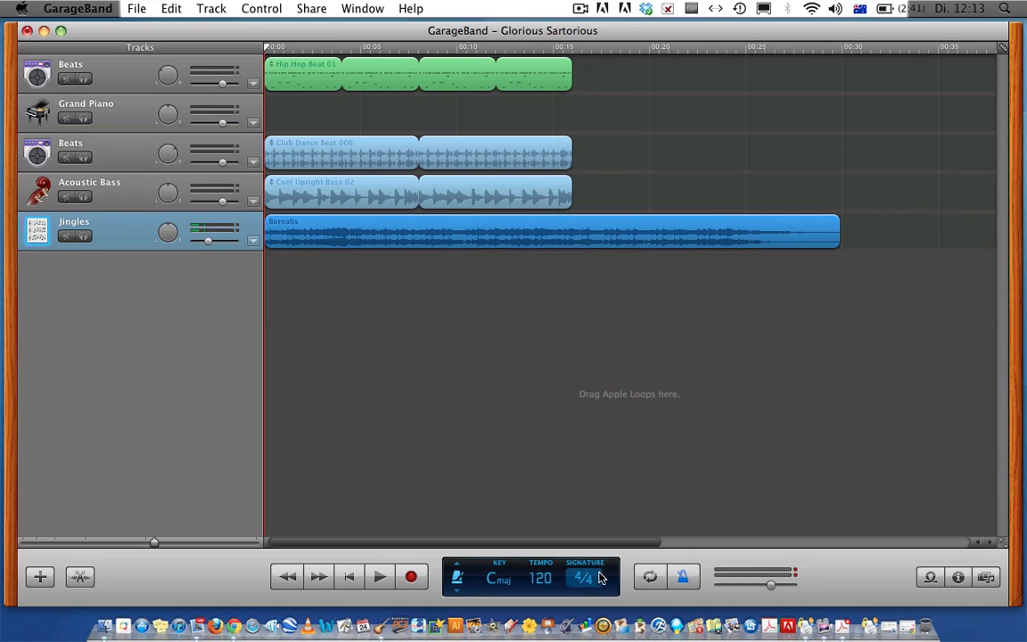
{"action": "key", "text": "space"}
{"action": "left_click", "coordinate": [546, 580]}
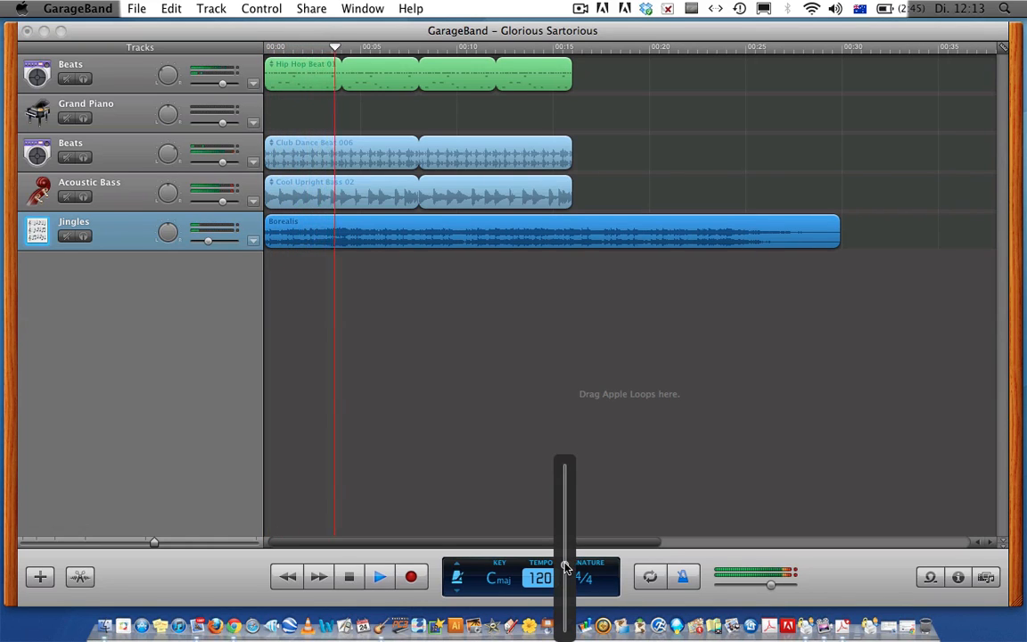
{"action": "left_click_drag", "start_coordinate": [565, 568], "coordinate": [565, 489]}
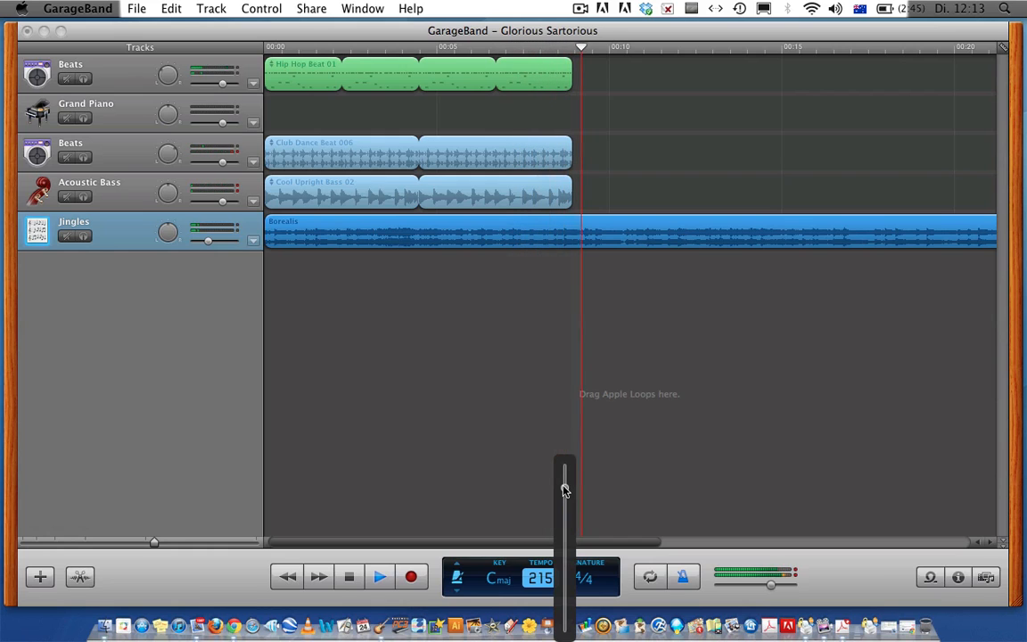
{"action": "left_click", "coordinate": [351, 576]}
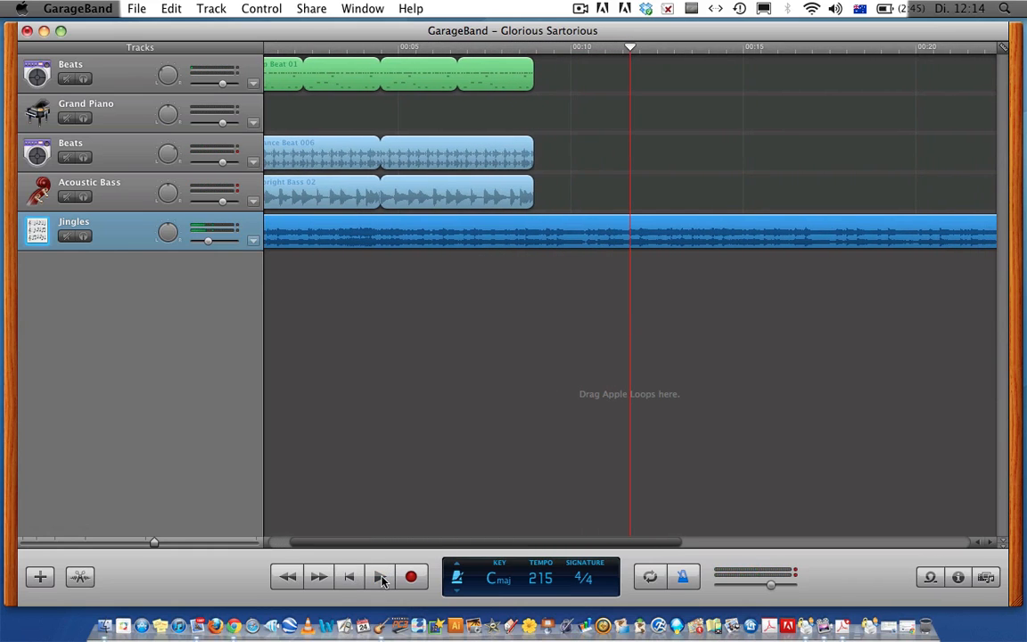
Step: Undo the tempo change and return the playhead to the beginning of the song
{"action": "left_click", "coordinate": [159, 7]}
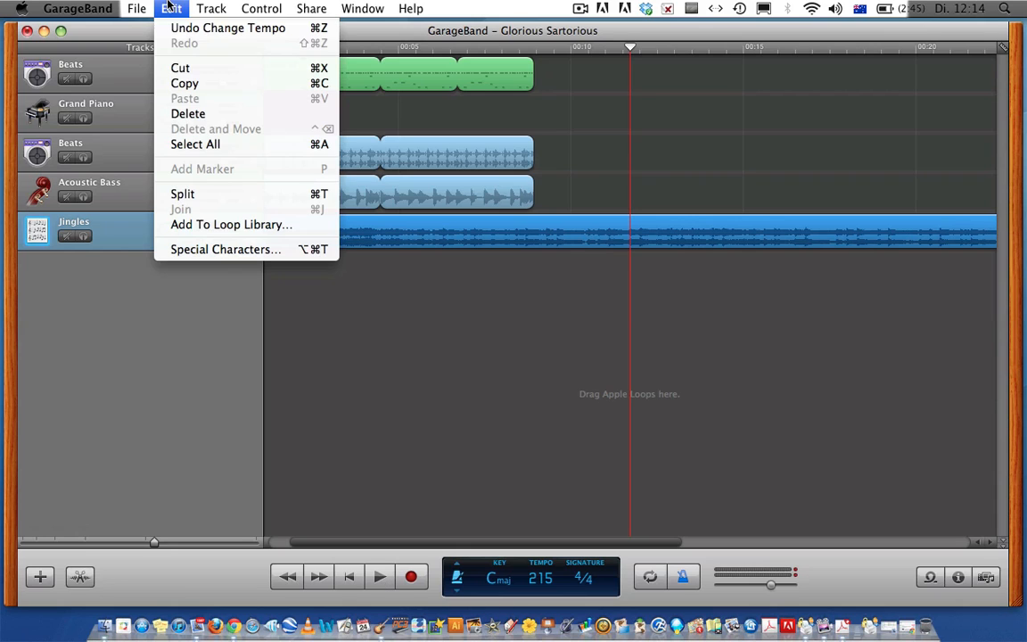
{"action": "left_click", "coordinate": [176, 29]}
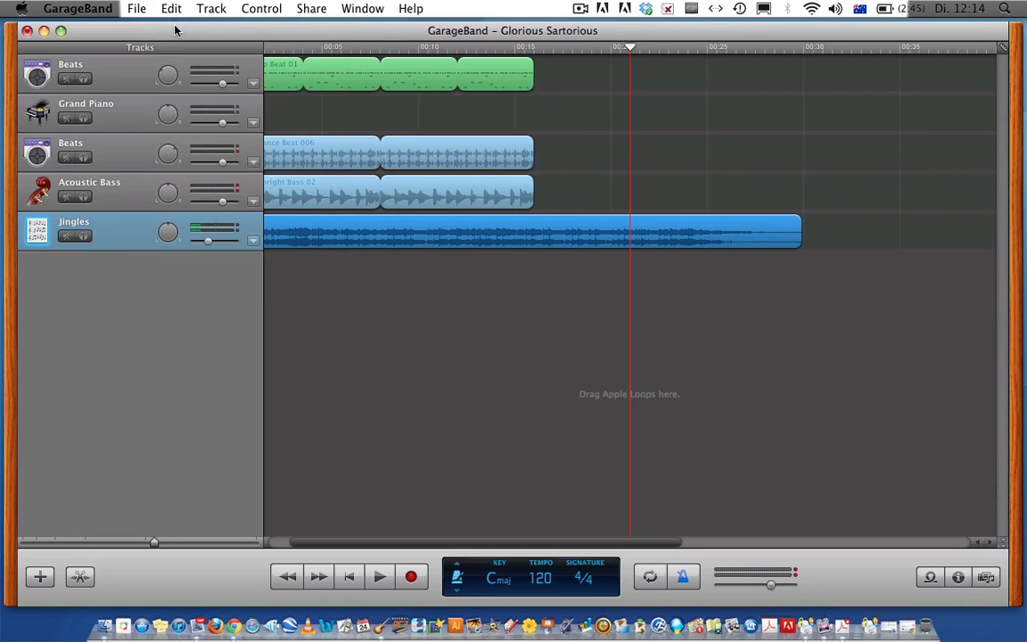
{"action": "left_click", "coordinate": [350, 578]}
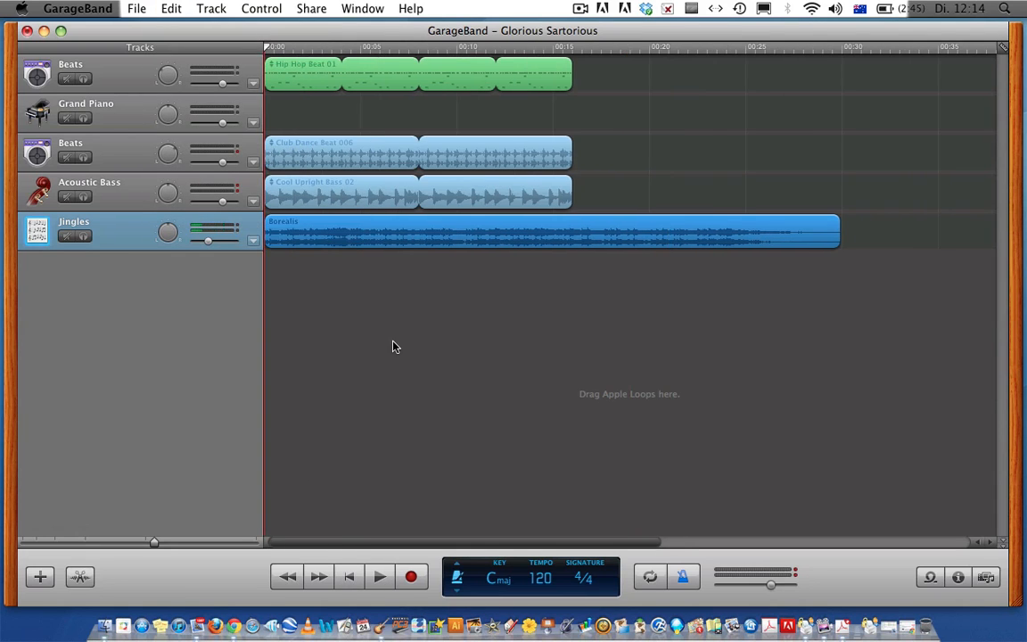